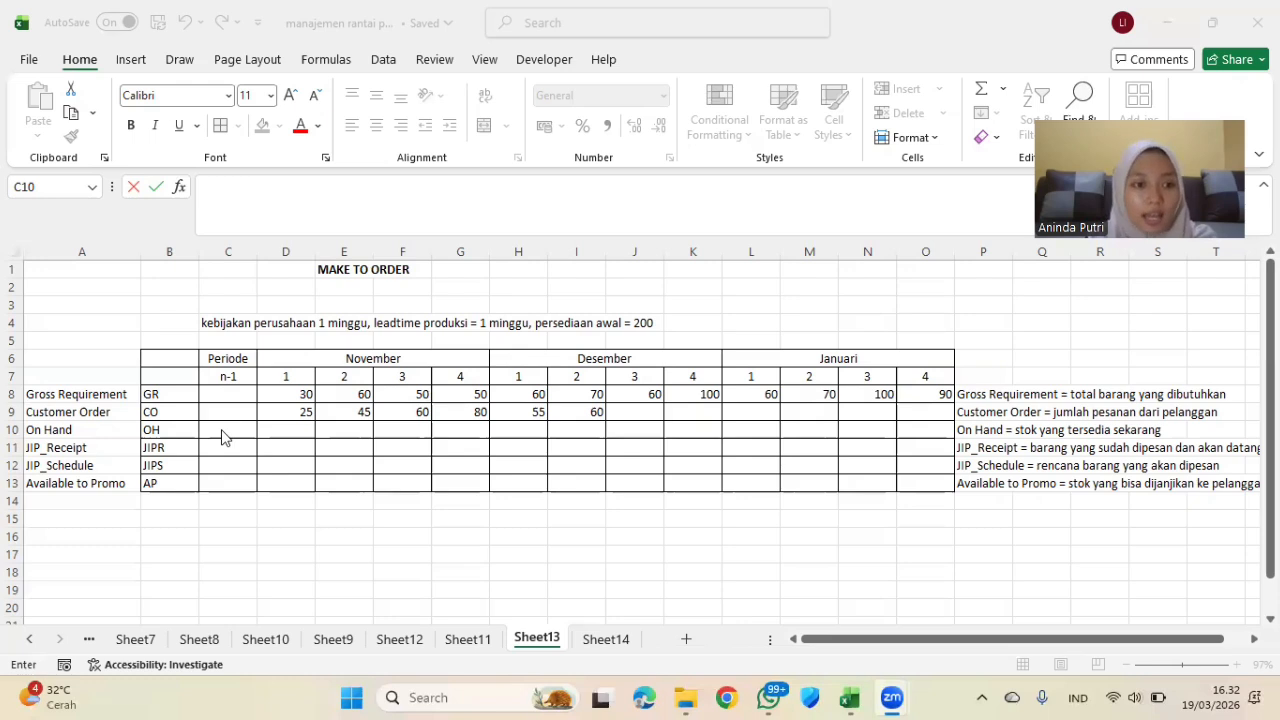
Enter 200 as the opening On Hand stock in C10 and calculate November week 1 in D10 as =C10-D8
{"action": "left_click", "coordinate": [222, 437]}
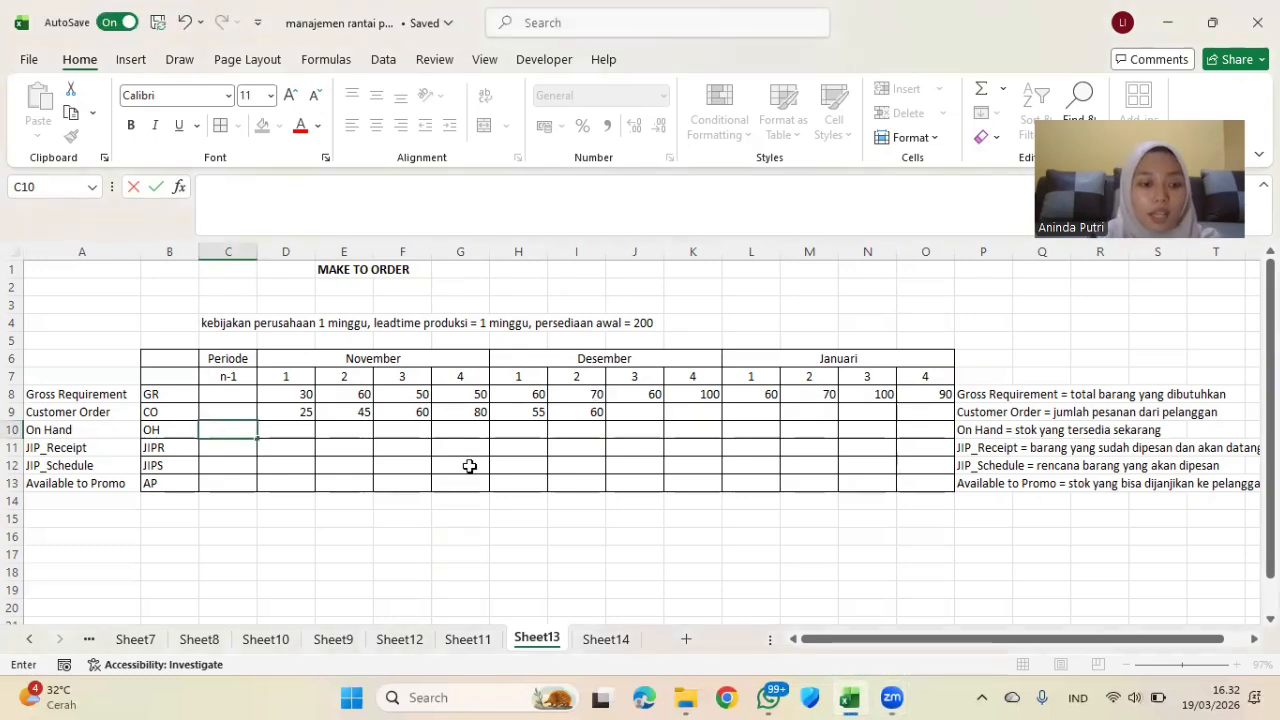
{"action": "type", "text": "200"}
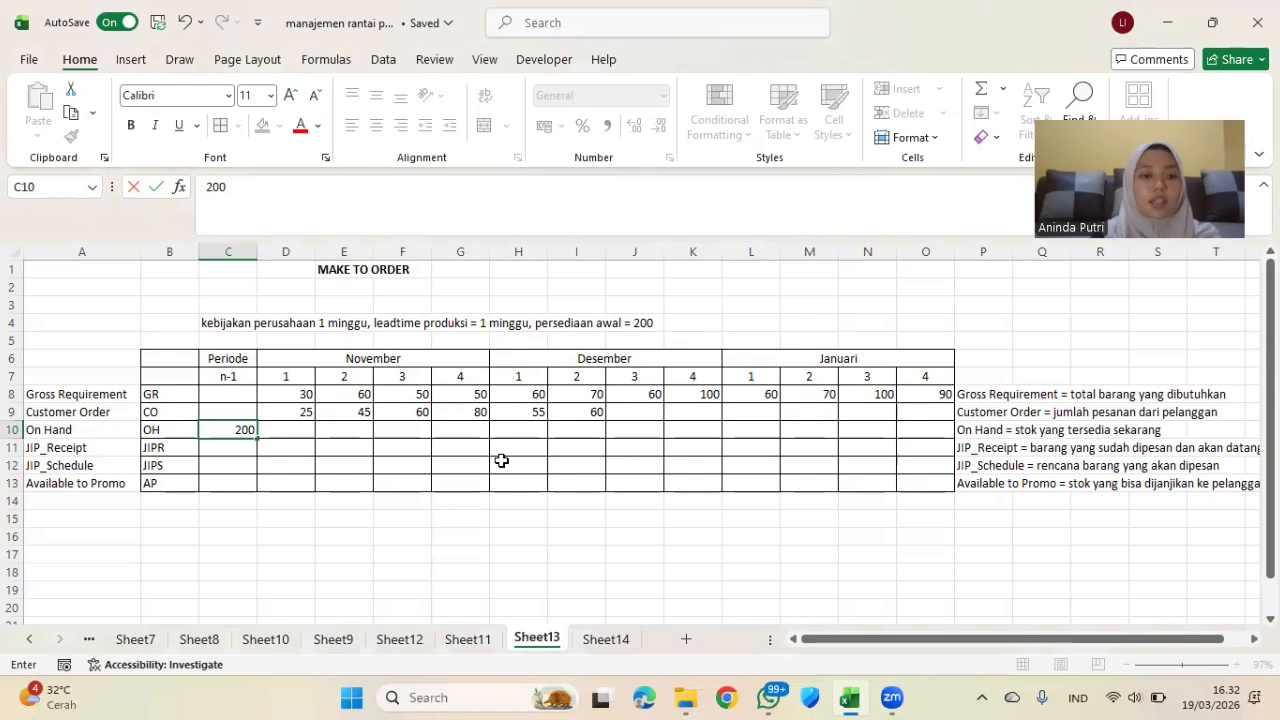
{"action": "left_click", "coordinate": [290, 430]}
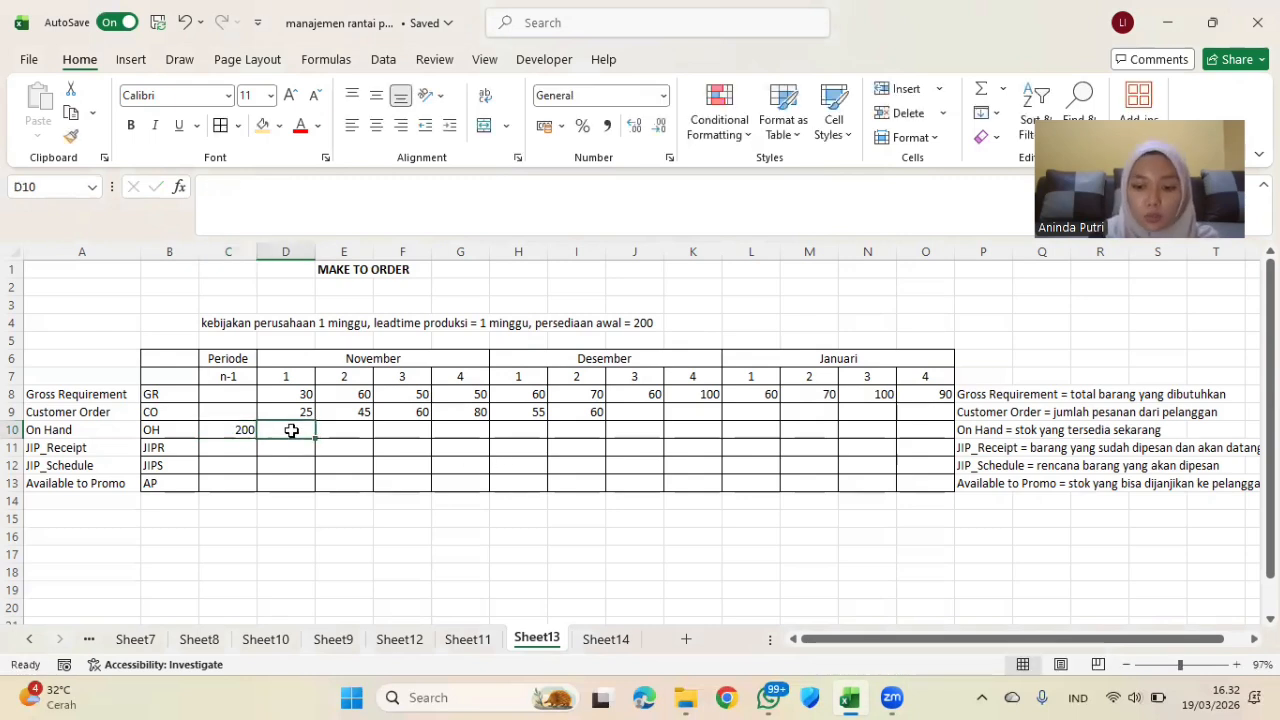
{"action": "type", "text": "="}
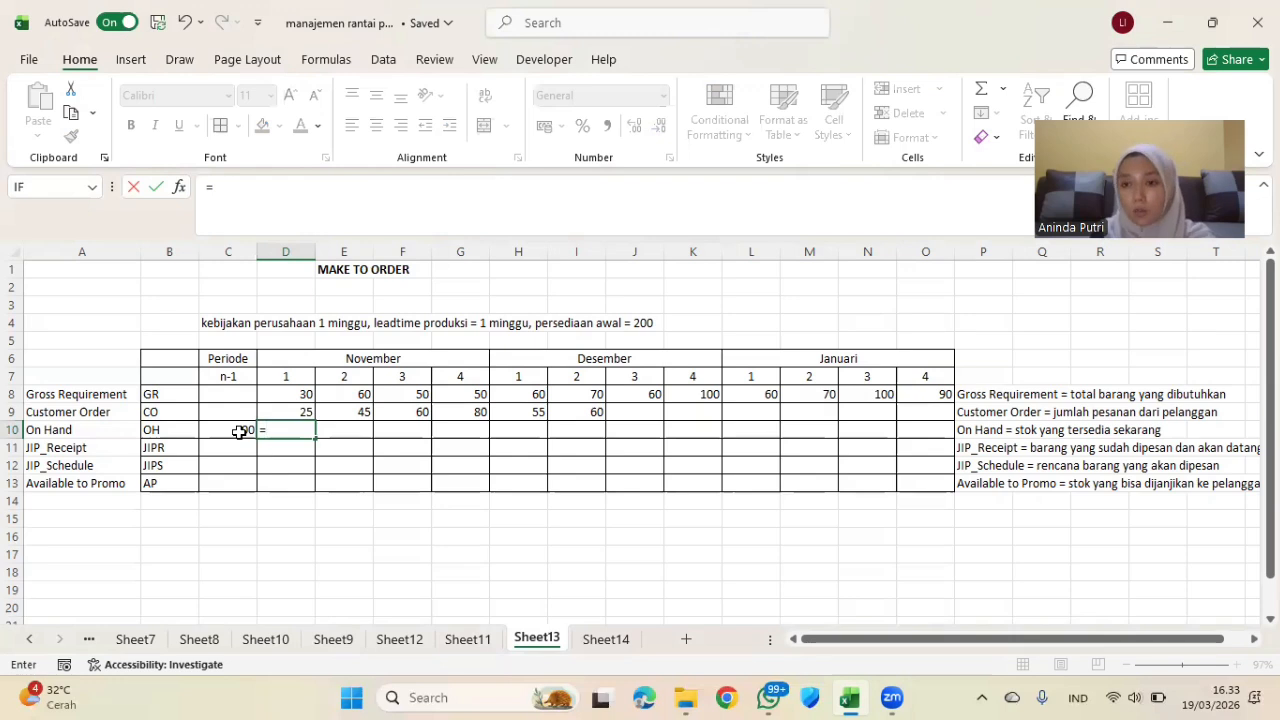
{"action": "left_click", "coordinate": [240, 432]}
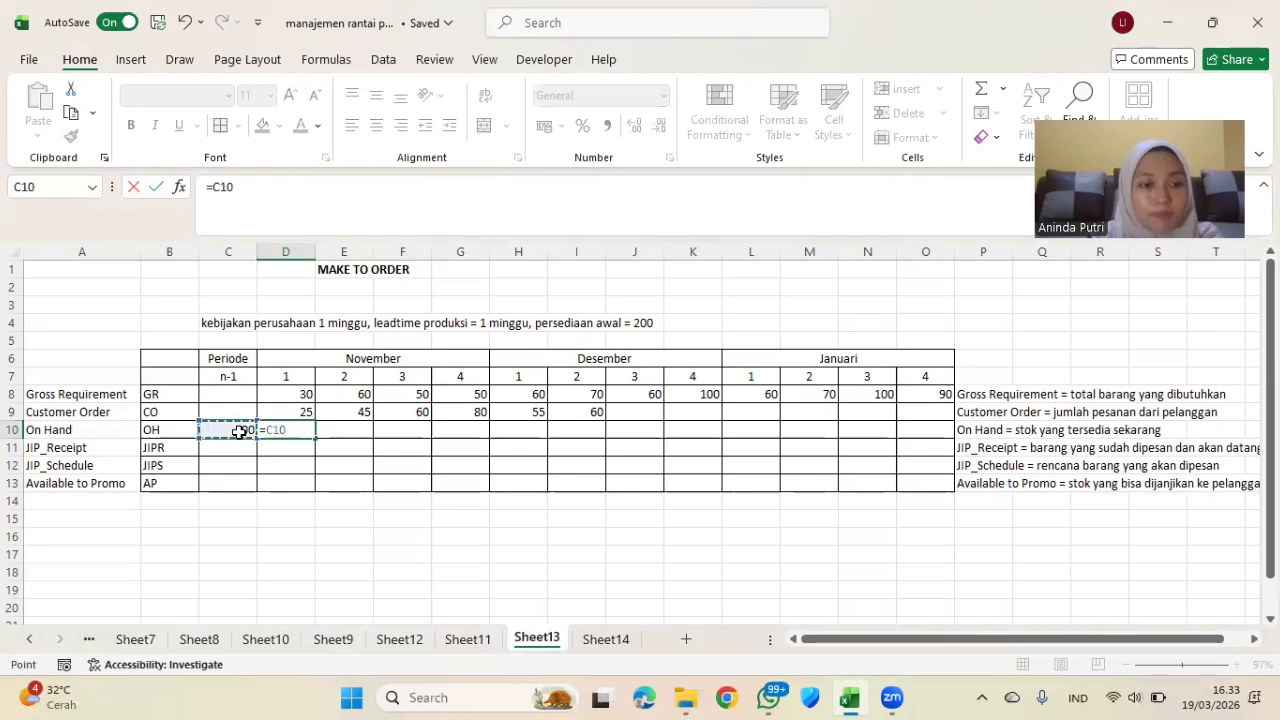
{"action": "type", "text": "-"}
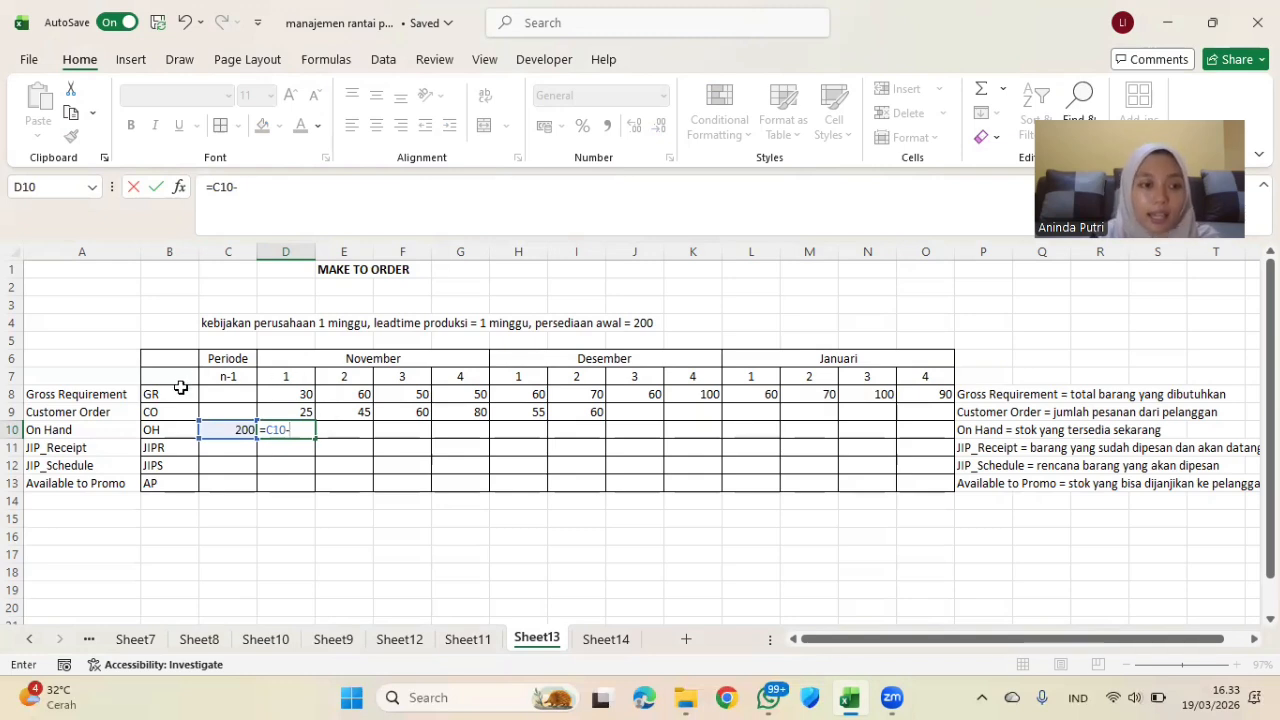
{"action": "left_click", "coordinate": [299, 394]}
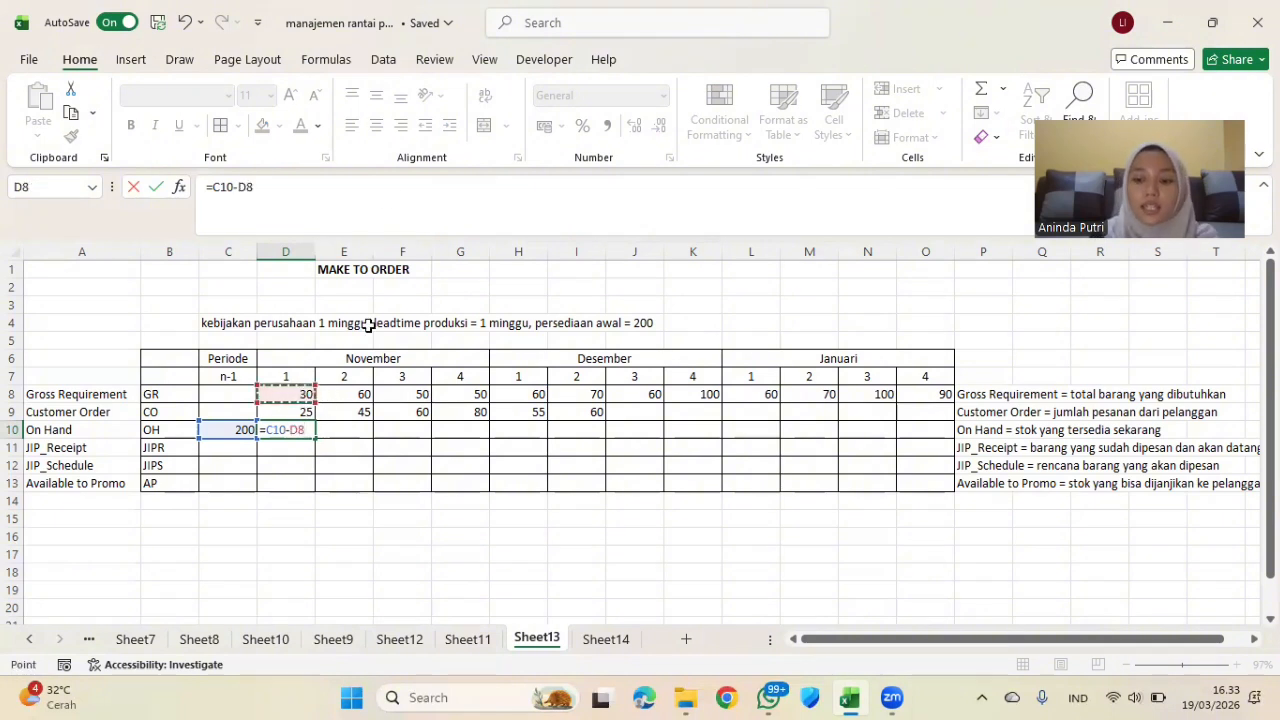
{"action": "key", "text": "Return"}
Calculate the On Hand stock for November week 2 in E10 as =D10-E8
{"action": "left_click", "coordinate": [348, 431]}
{"action": "type", "text": "="}
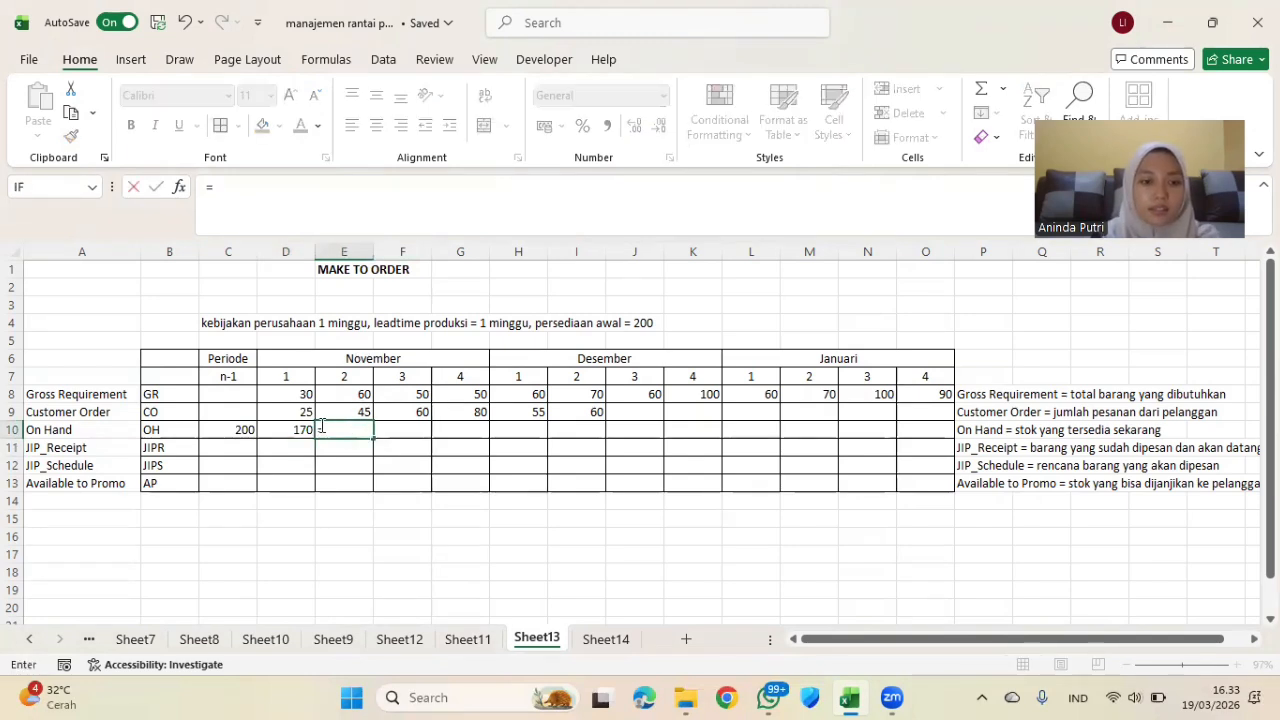
{"action": "left_click", "coordinate": [287, 430]}
{"action": "type", "text": "-"}
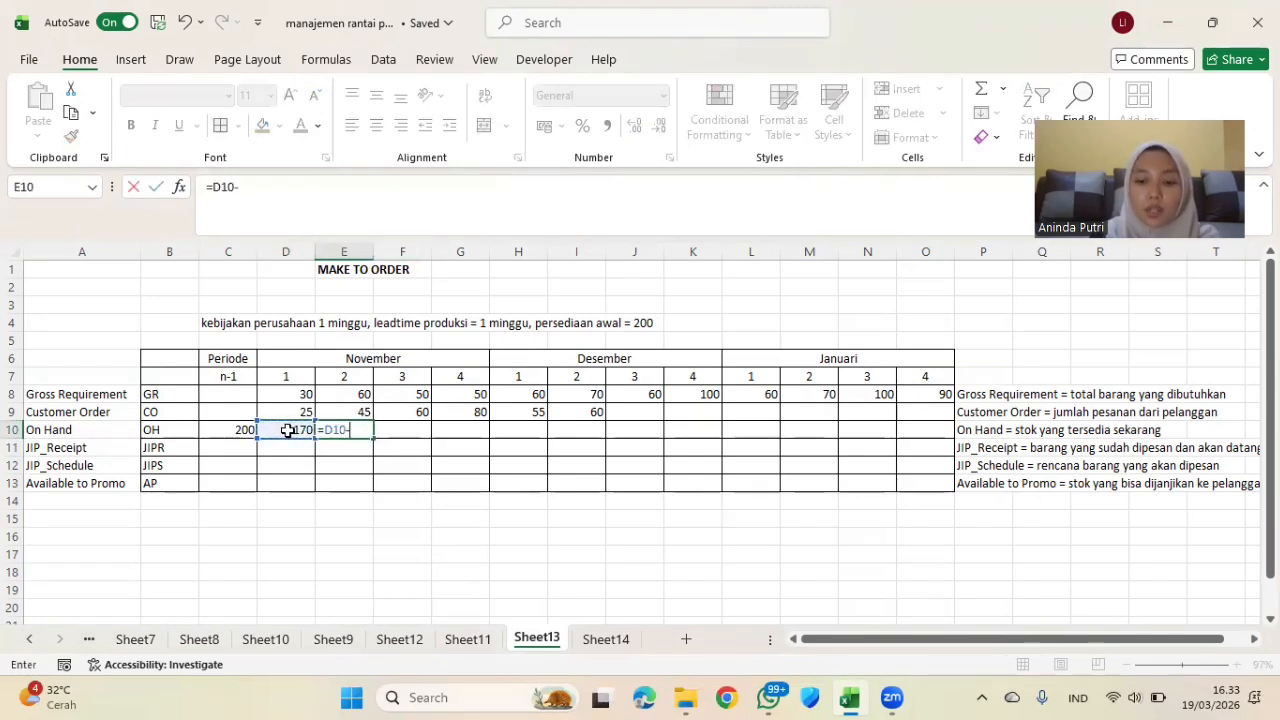
{"action": "left_click", "coordinate": [361, 393]}
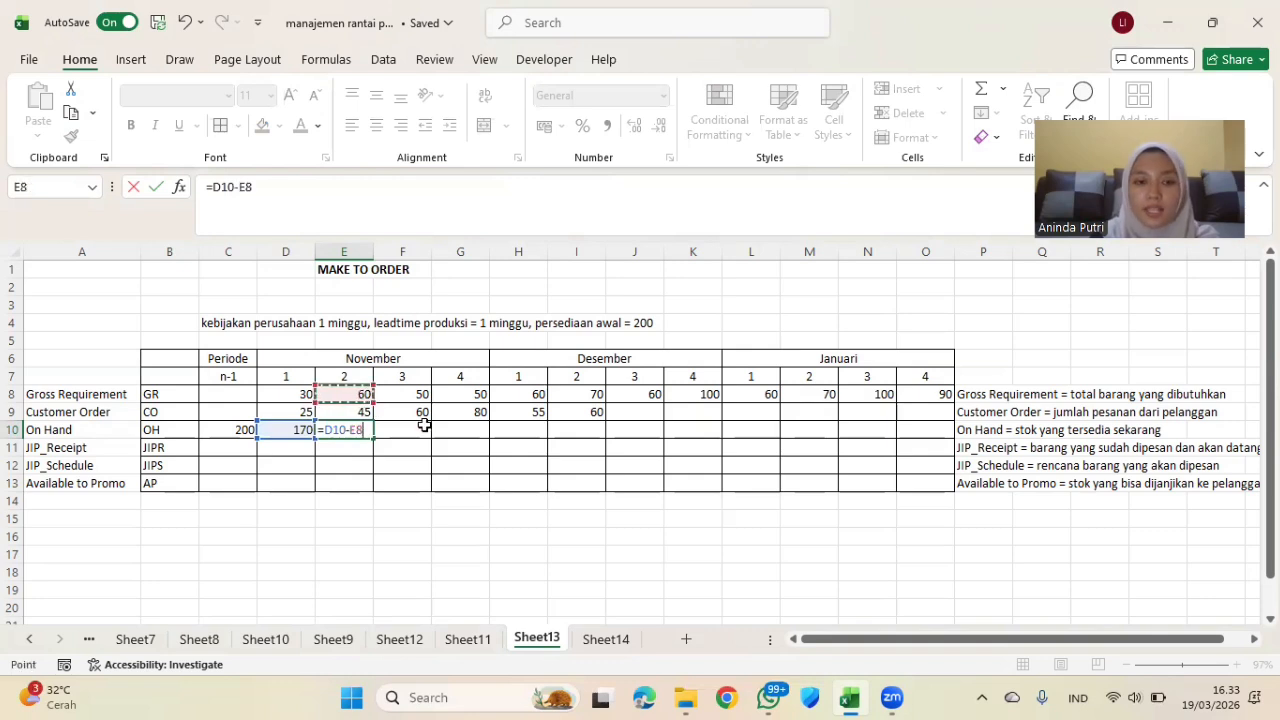
{"action": "key", "text": "Return"}
Calculate the On Hand stock for November week 3 in F10 by subtracting the customer order, =E10-F9
{"action": "left_click", "coordinate": [420, 430]}
{"action": "type", "text": "="}
{"action": "left_click", "coordinate": [355, 427]}
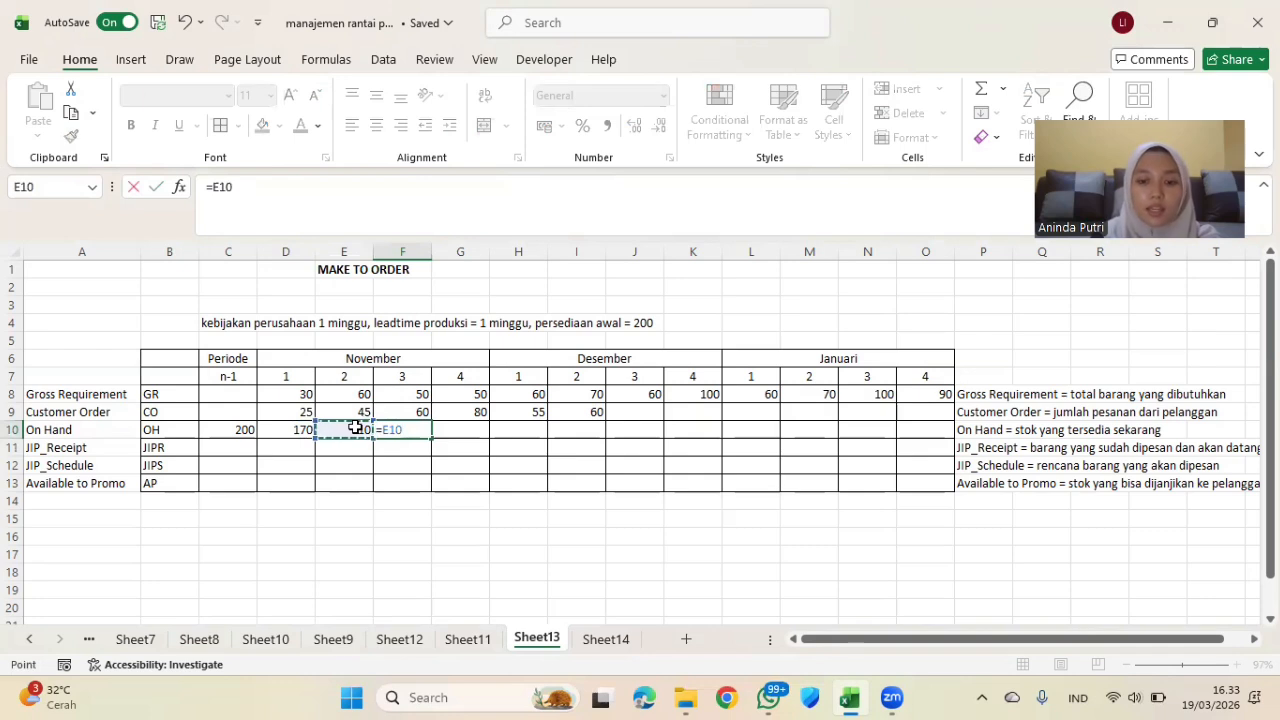
{"action": "type", "text": "-"}
{"action": "left_click", "coordinate": [412, 413]}
{"action": "key", "text": "Return"}
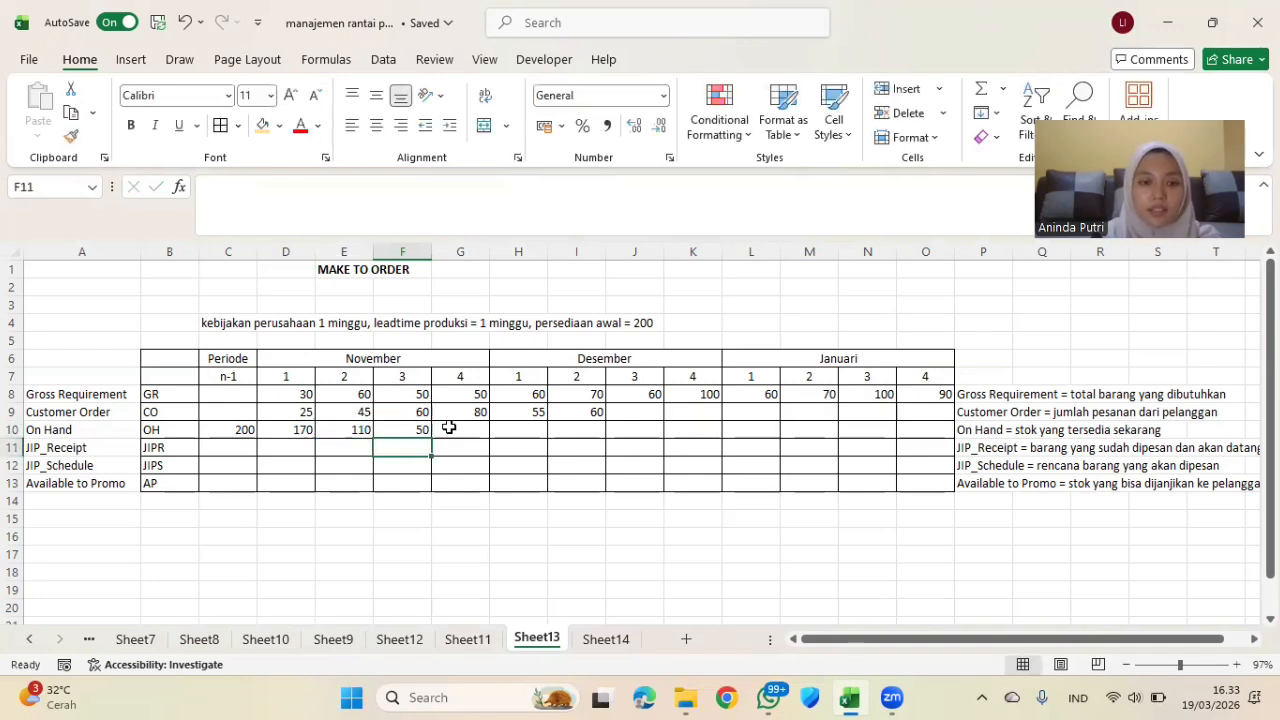
Calculate the On Hand stock for November week 4 in G10 by subtracting the customer order, =F10-G9
{"action": "left_click", "coordinate": [452, 428]}
{"action": "type", "text": "="}
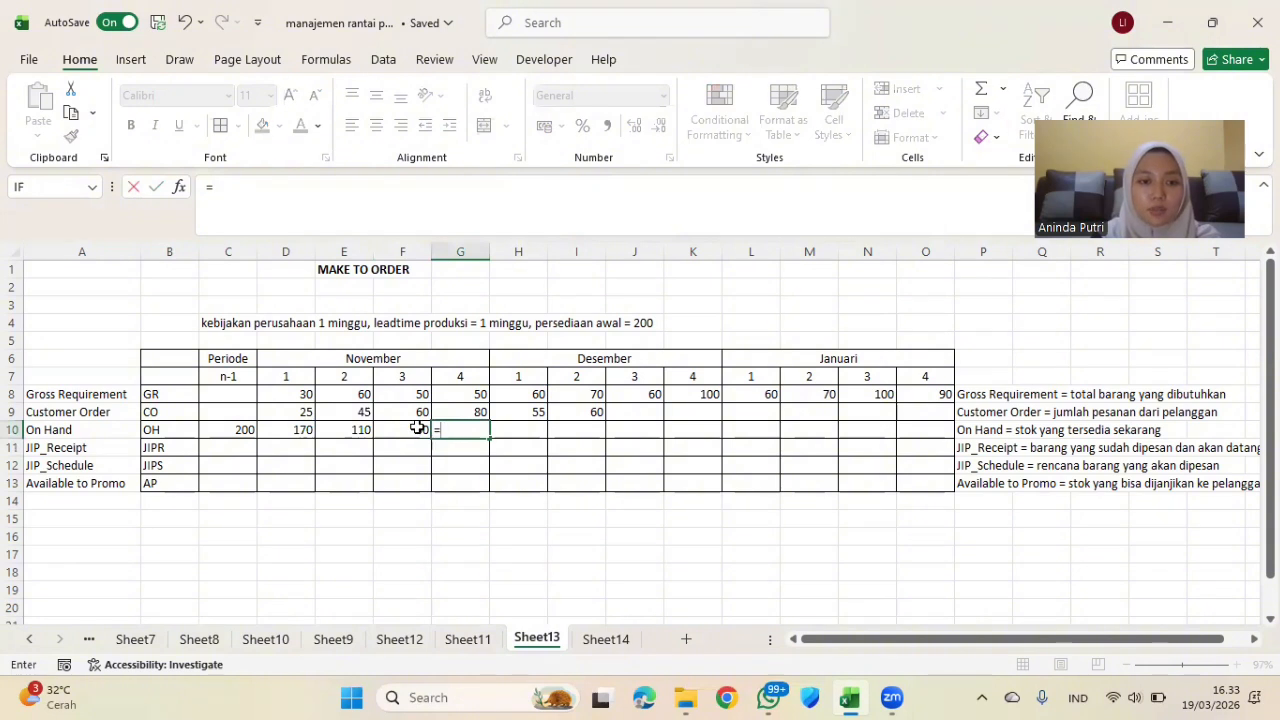
{"action": "left_click", "coordinate": [417, 428]}
{"action": "type", "text": "-"}
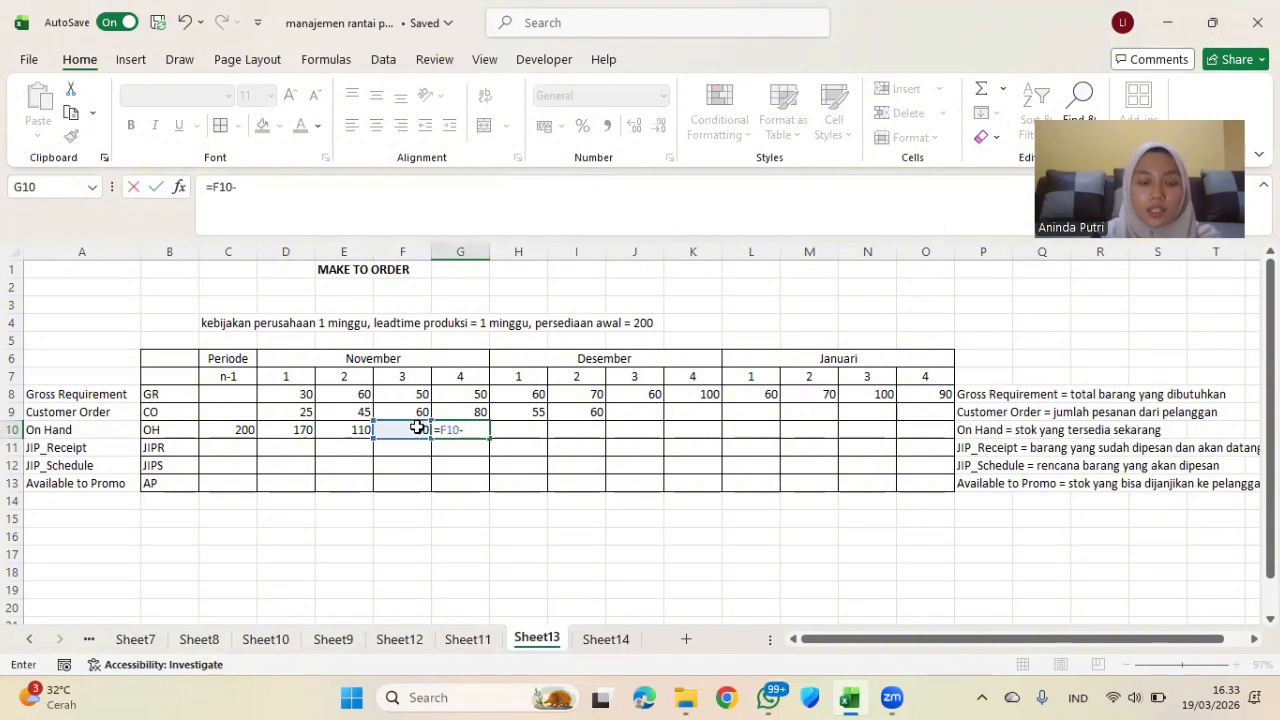
{"action": "left_click", "coordinate": [473, 412]}
{"action": "key", "text": "Return"}
Calculate the On Hand stock for Desember week 1 in H10 by subtracting the gross requirement, =G10-H8
{"action": "left_click", "coordinate": [520, 430]}
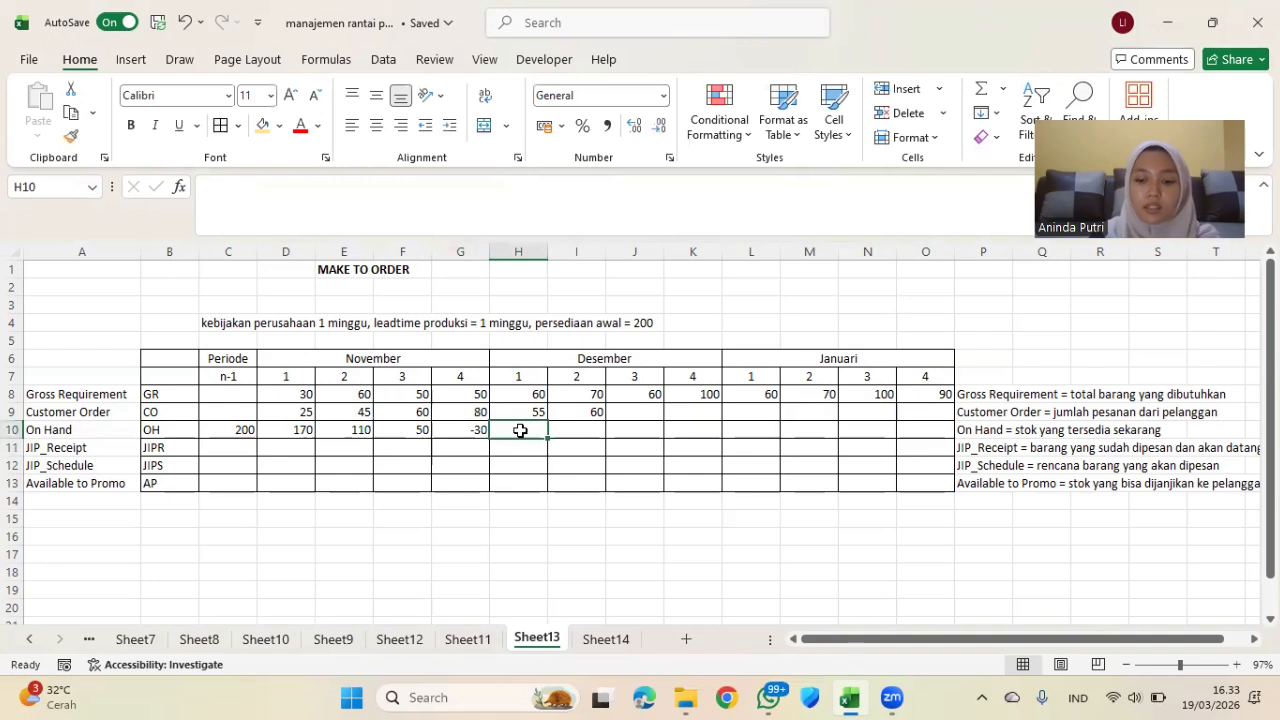
{"action": "type", "text": "="}
{"action": "left_click", "coordinate": [462, 430]}
{"action": "type", "text": "-"}
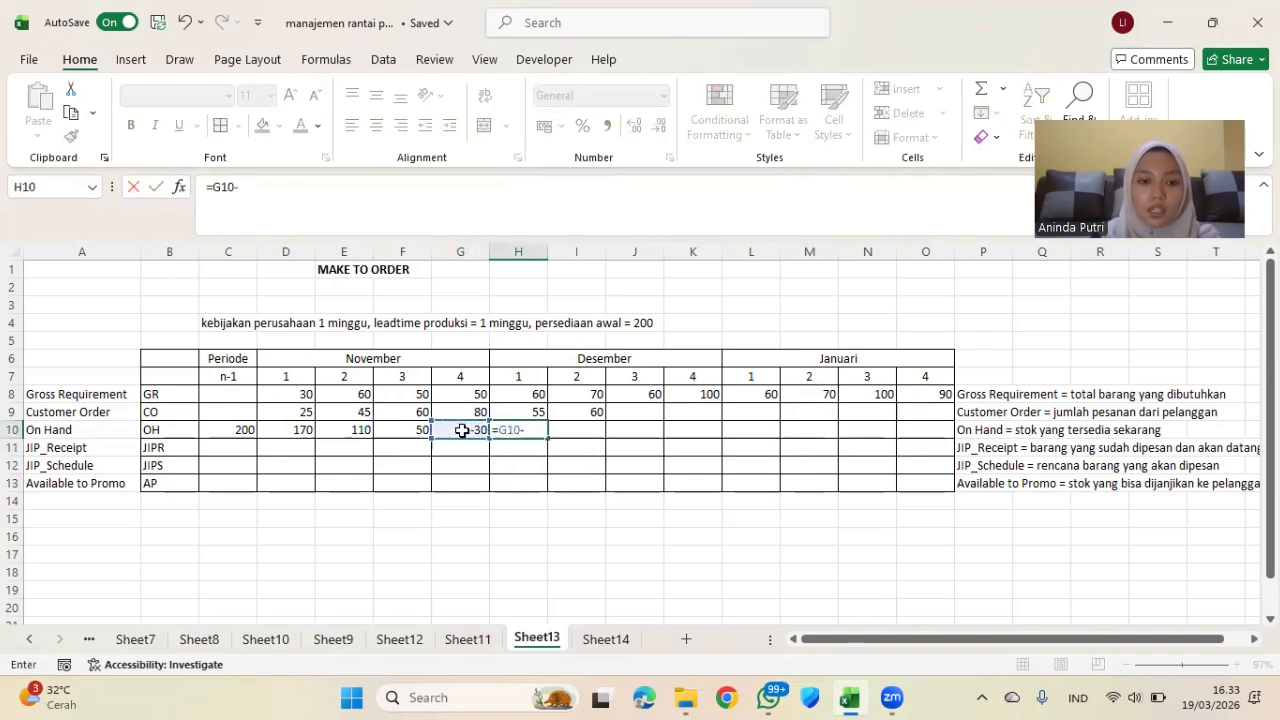
{"action": "left_click", "coordinate": [527, 395]}
{"action": "key", "text": "Return"}
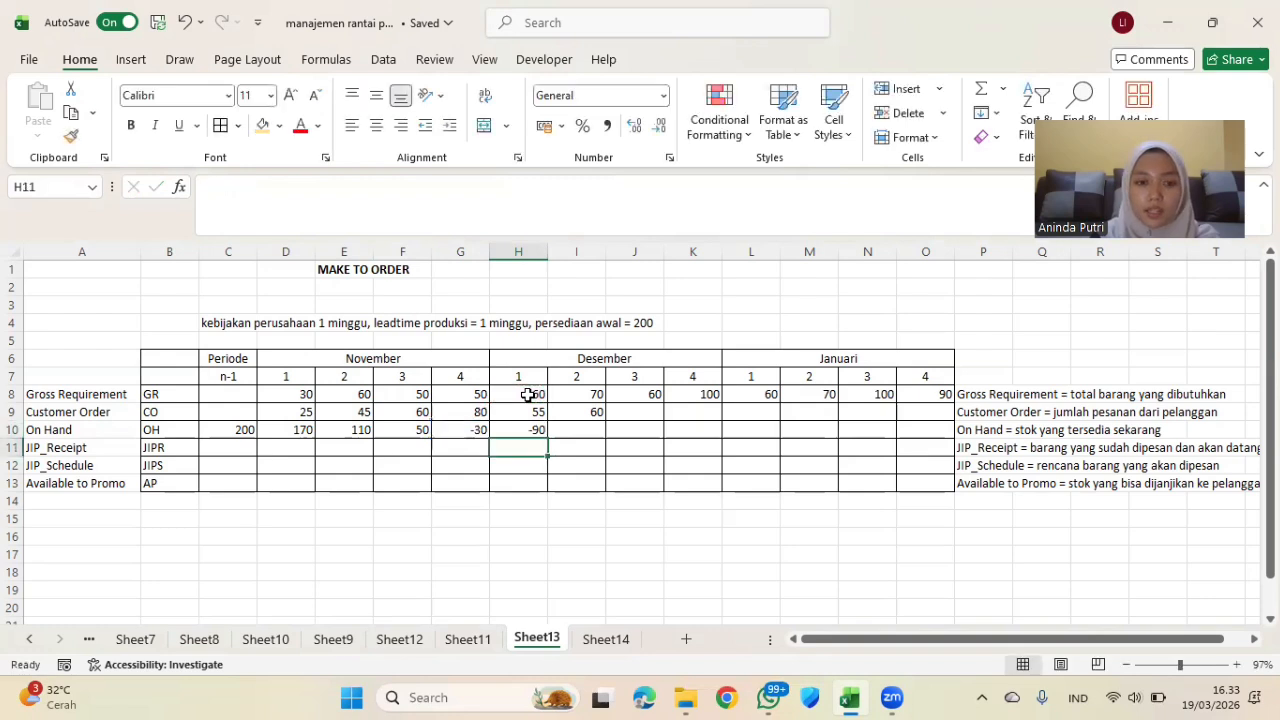
Calculate the On Hand stock for Desember week 2 in I10 as =H10-I8
{"action": "left_click", "coordinate": [567, 430]}
{"action": "type", "text": "="}
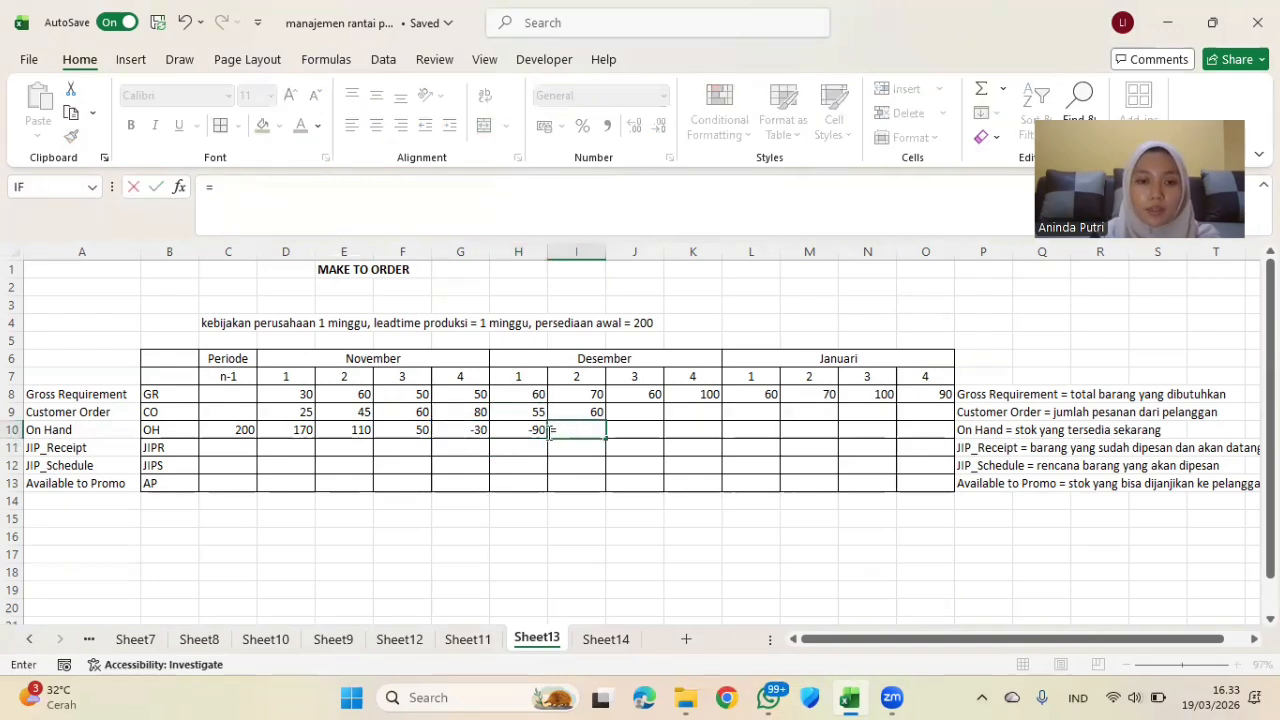
{"action": "left_click", "coordinate": [526, 430]}
{"action": "type", "text": "-"}
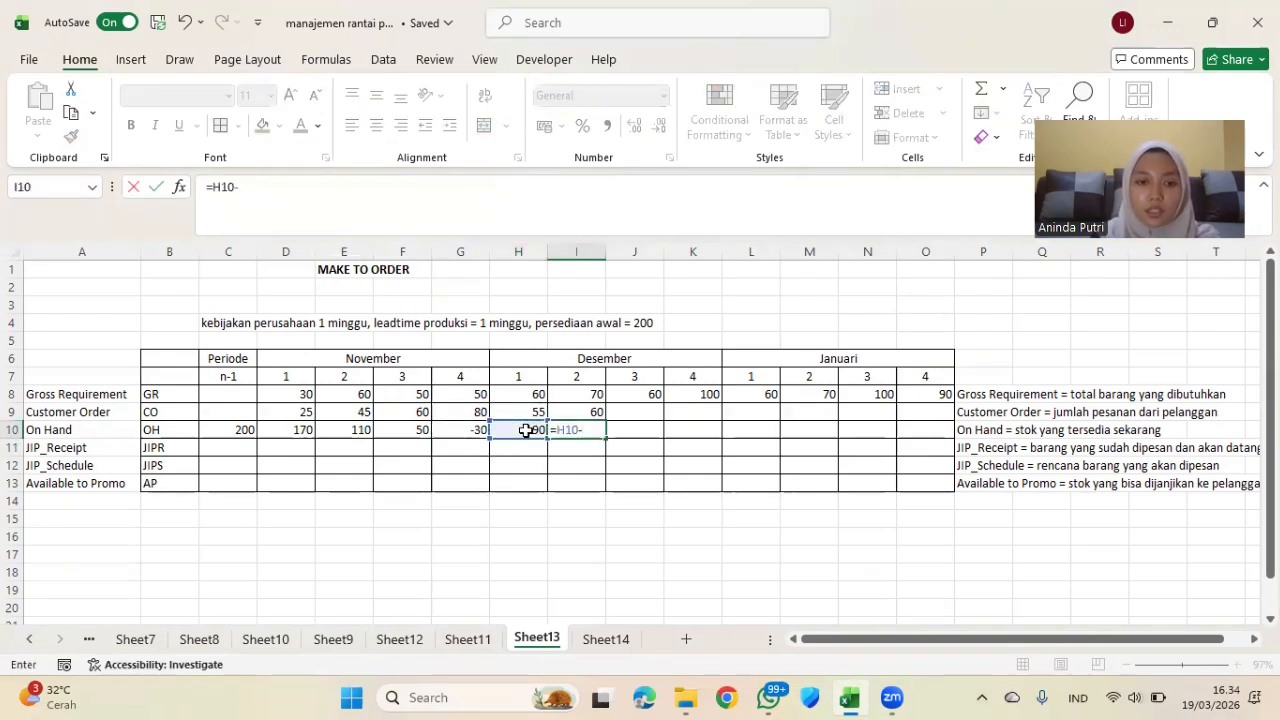
{"action": "left_click", "coordinate": [567, 392]}
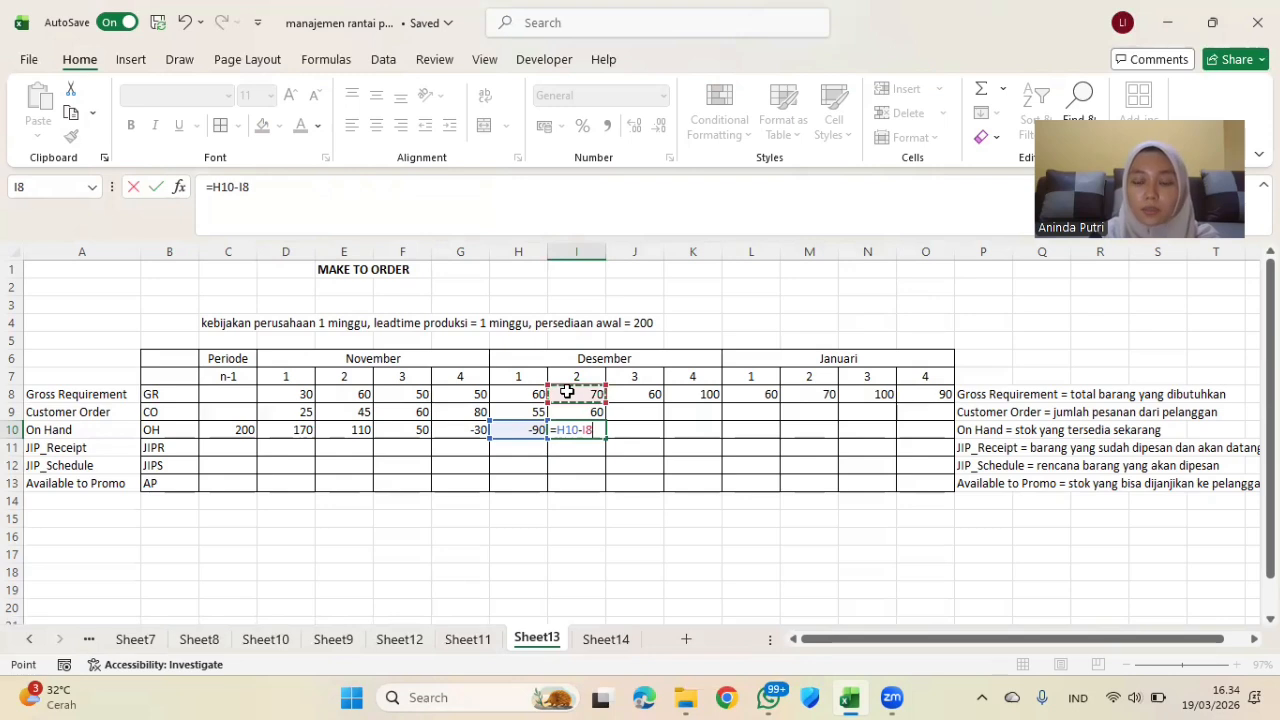
{"action": "key", "text": "Return"}
Calculate the On Hand stock for Desember week 3 in J10 as =I10-J8
{"action": "left_click", "coordinate": [623, 428]}
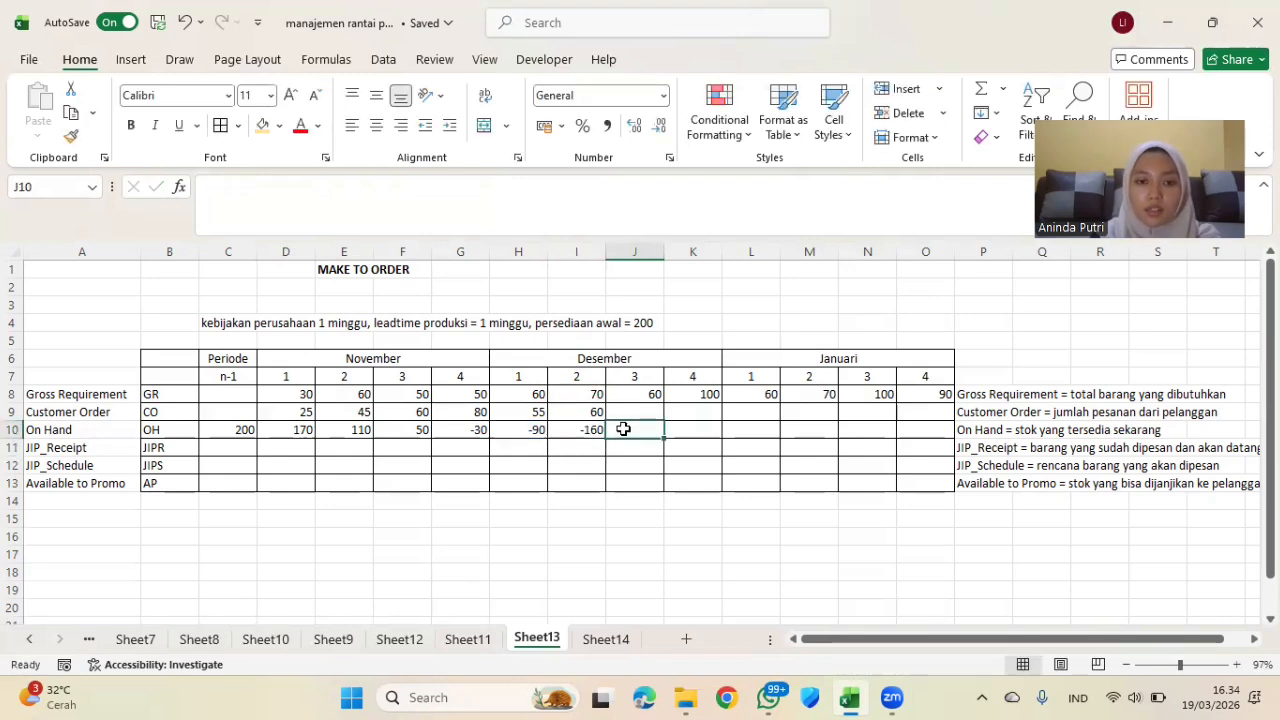
{"action": "type", "text": "="}
{"action": "left_click", "coordinate": [586, 429]}
{"action": "type", "text": "-"}
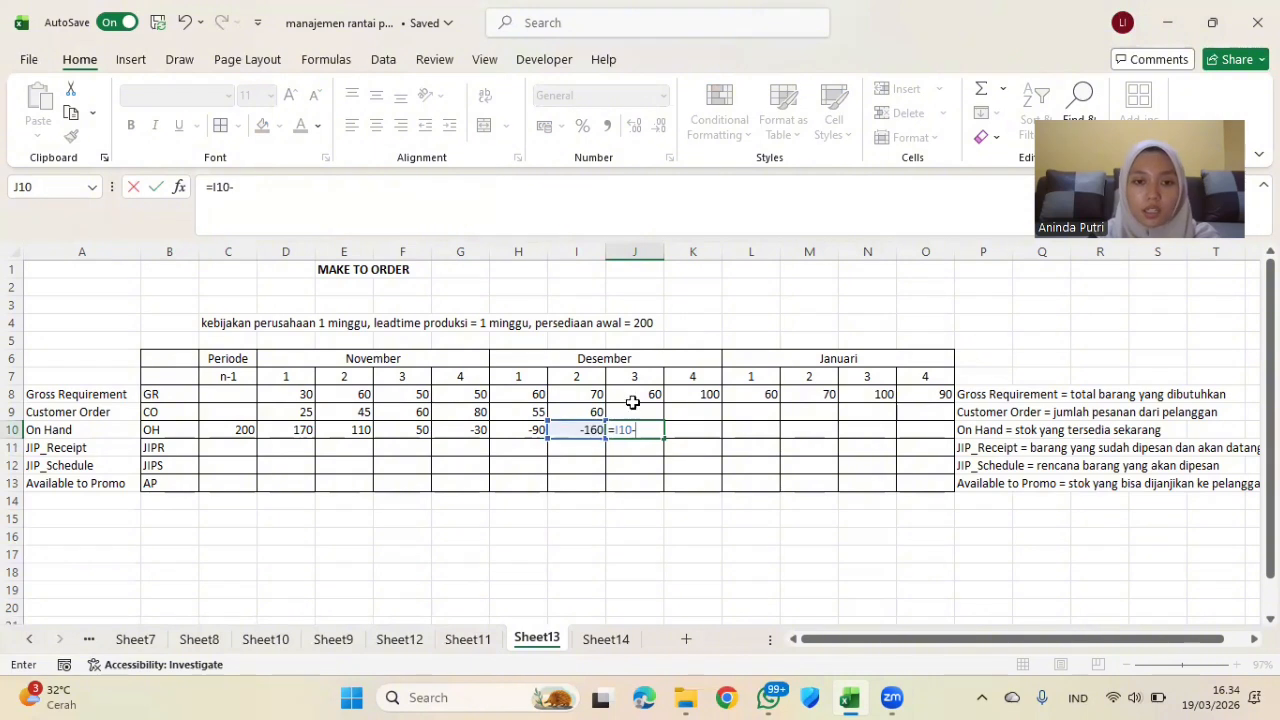
{"action": "left_click", "coordinate": [633, 394]}
{"action": "key", "text": "Return"}
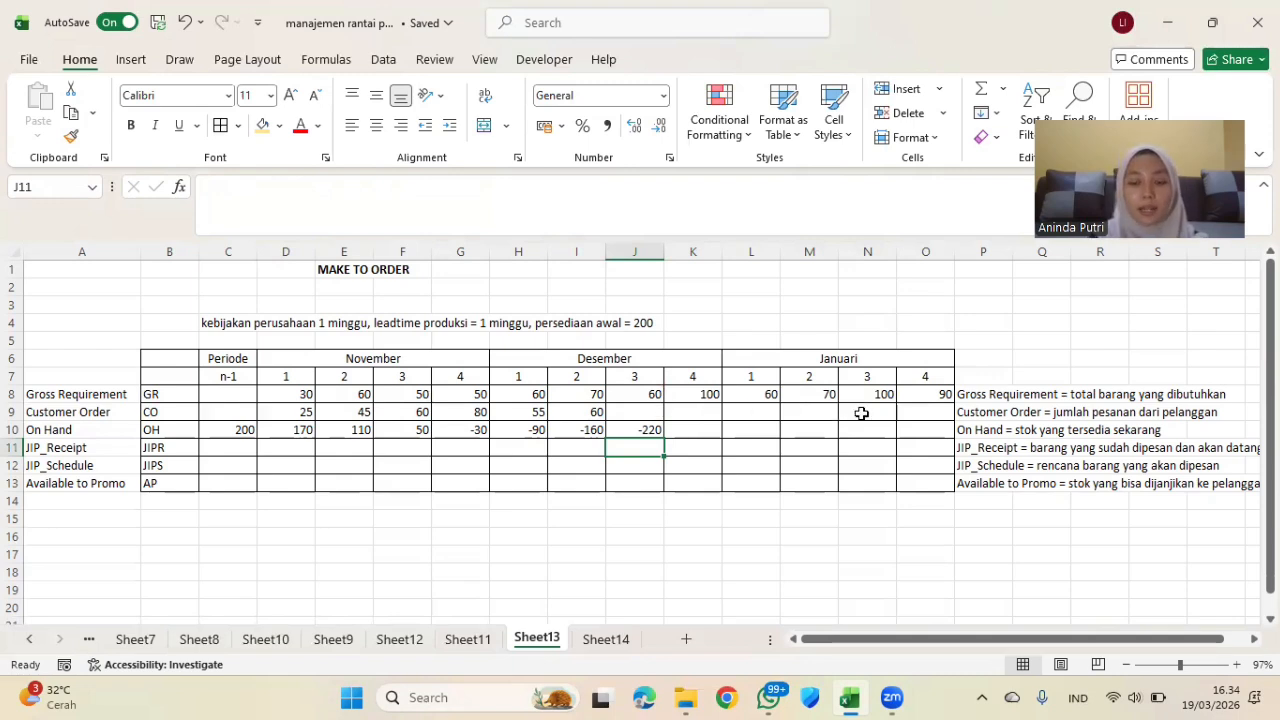
Fill the On Hand formula from J10 across to O10, covering Desember week 4 through Januari week 4
{"action": "left_click", "coordinate": [641, 430]}
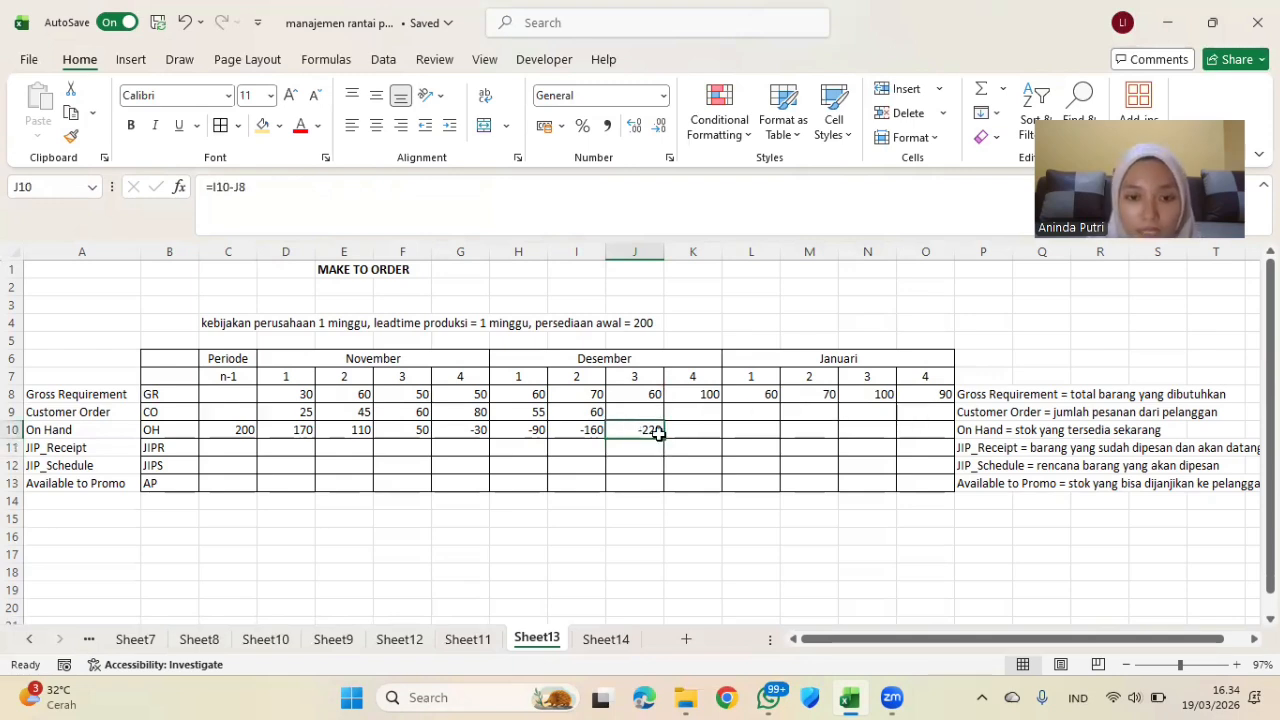
{"action": "left_click_drag", "start_coordinate": [664, 438], "coordinate": [935, 446]}
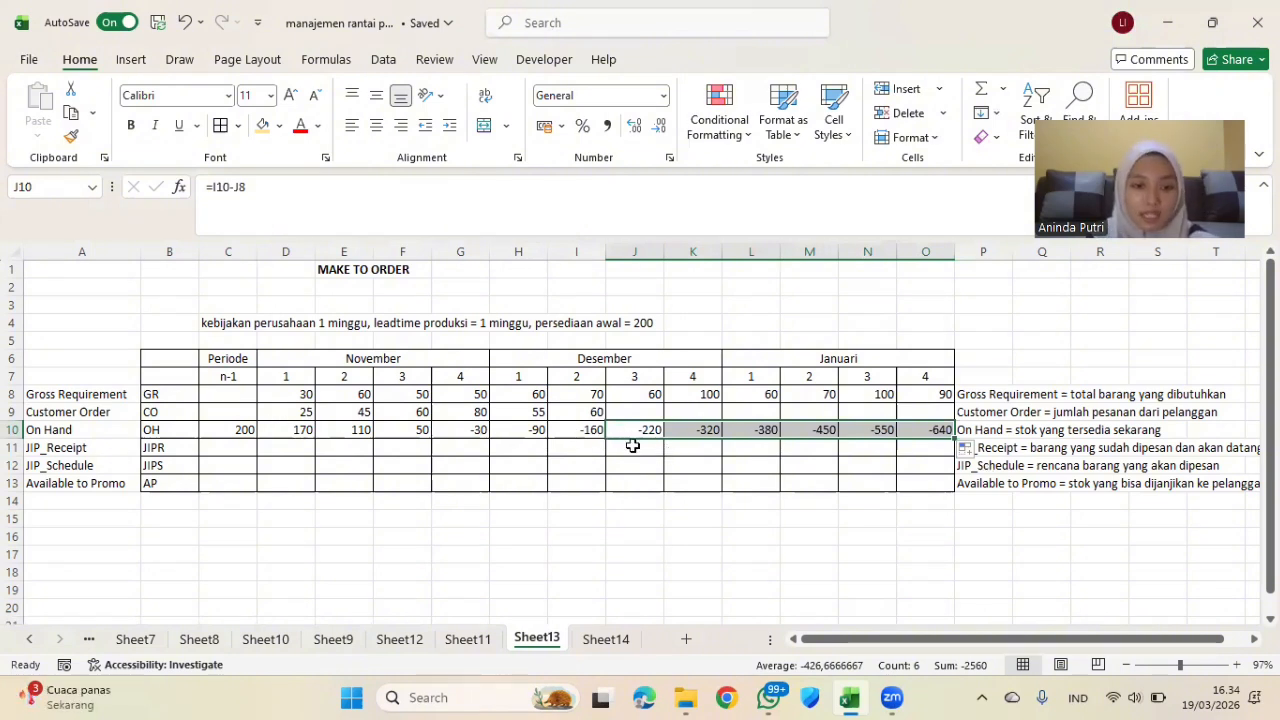
{"action": "left_click", "coordinate": [625, 445]}
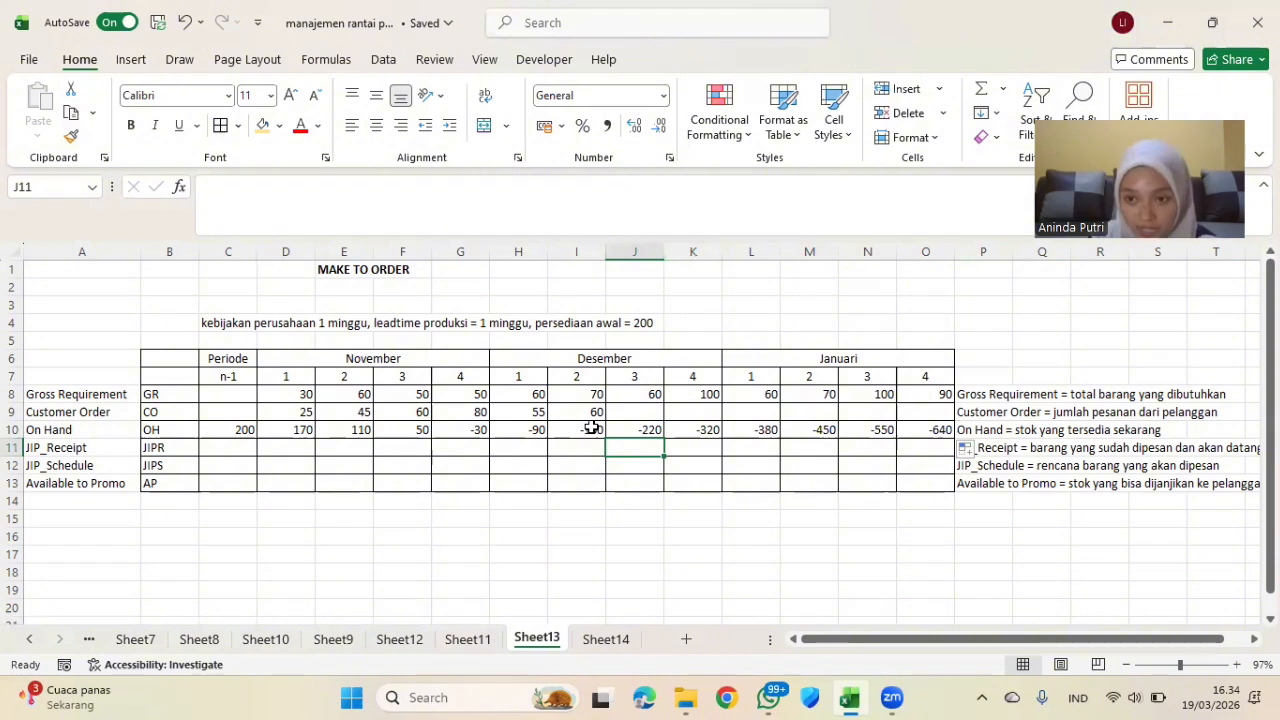
Enter JIP_Receipt quantities of 30, 60 and 70 in G11 to I11, for November week 4 through Desember week 2
{"action": "left_click", "coordinate": [456, 442]}
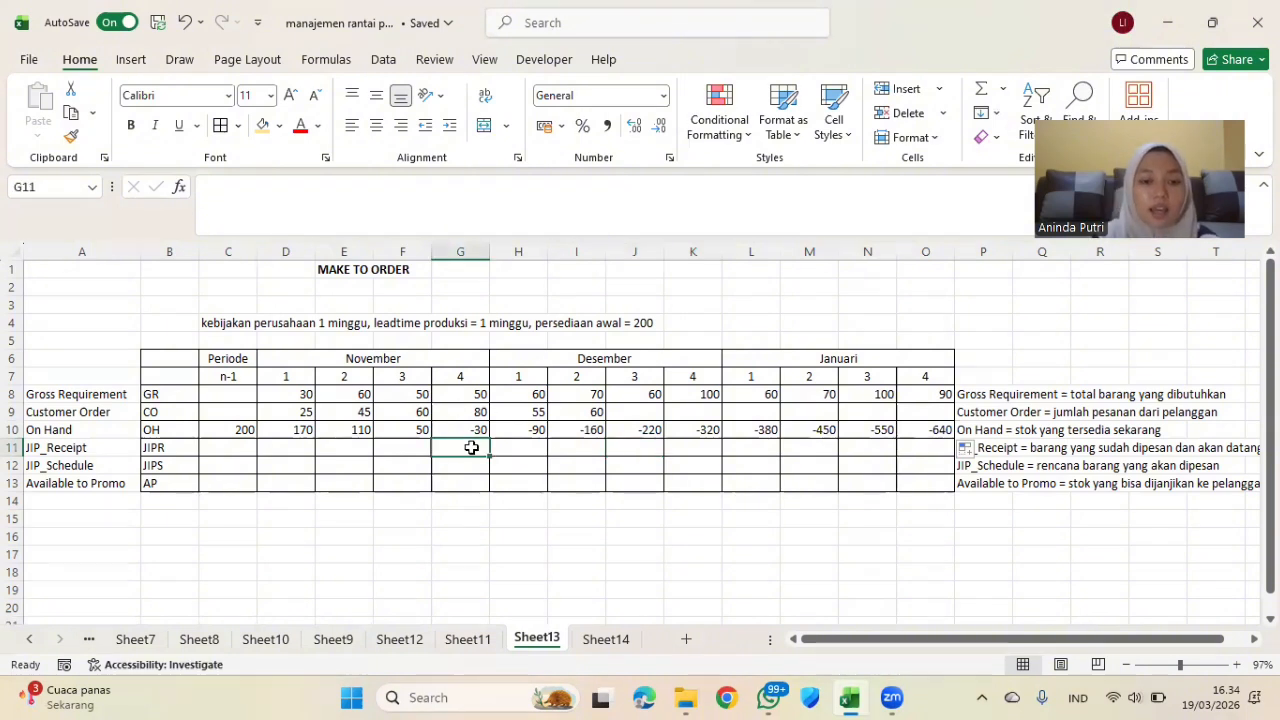
{"action": "type", "text": "30"}
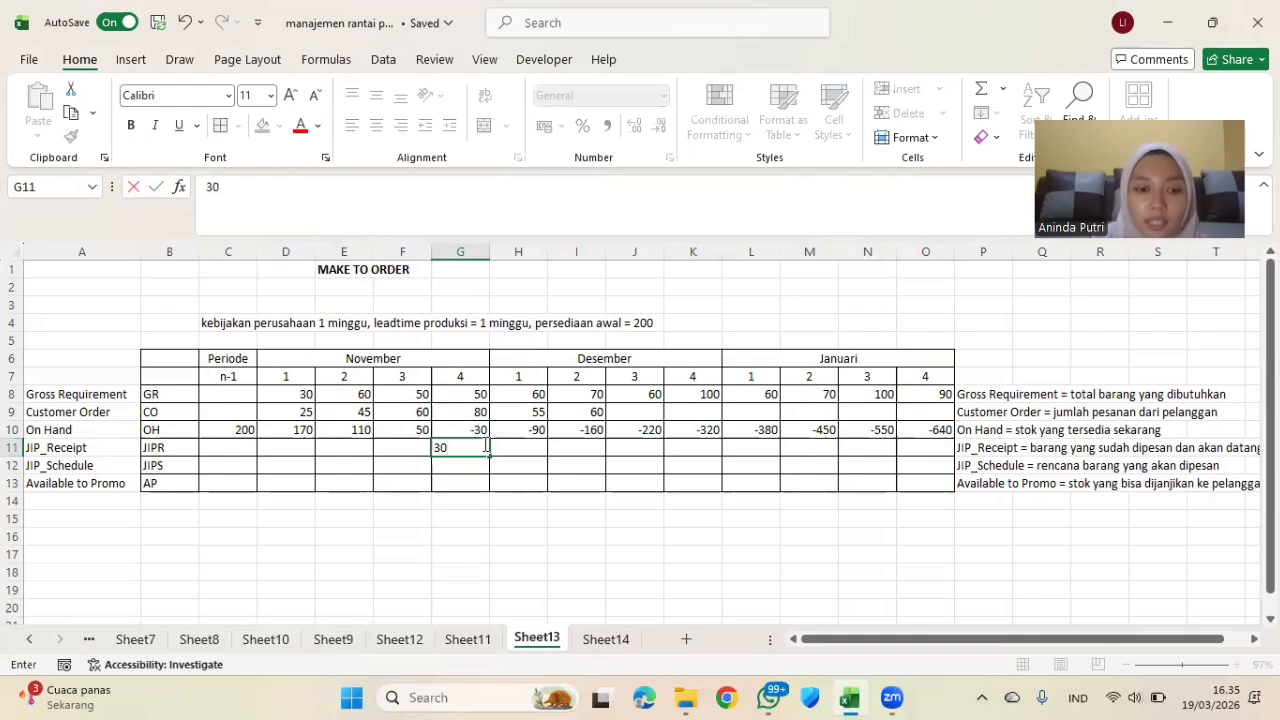
{"action": "left_click", "coordinate": [492, 447]}
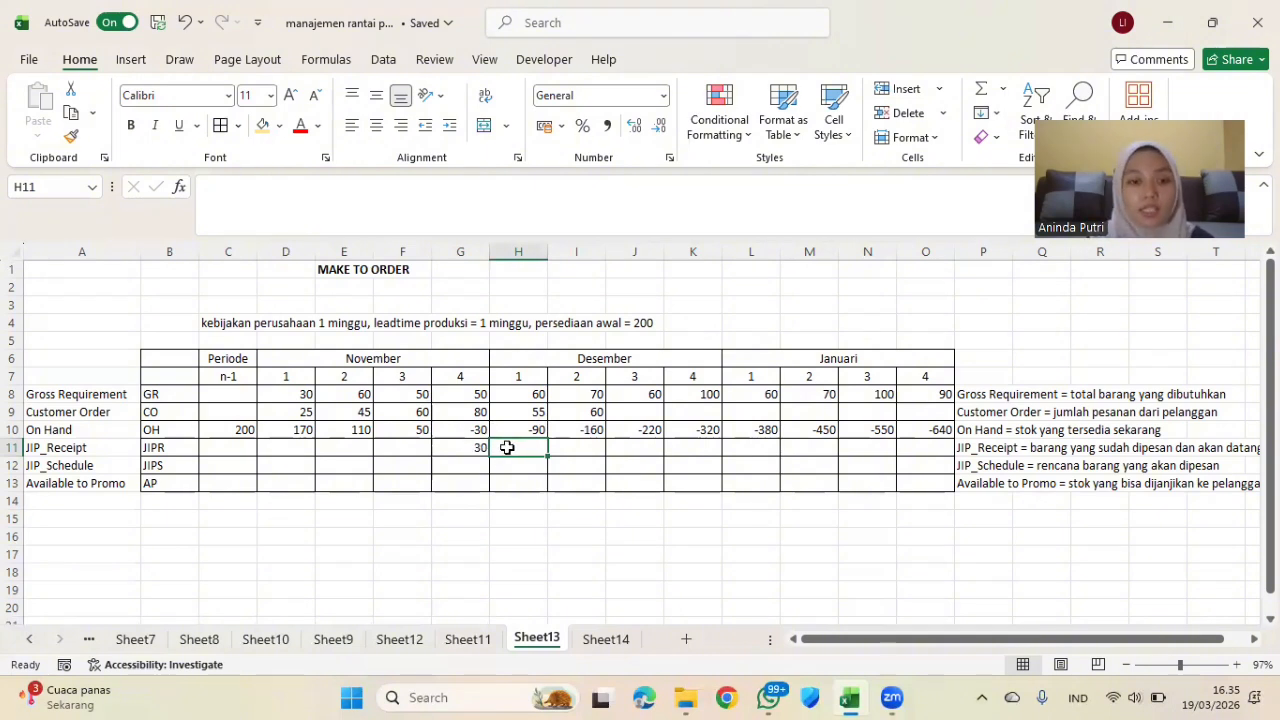
{"action": "type", "text": "60"}
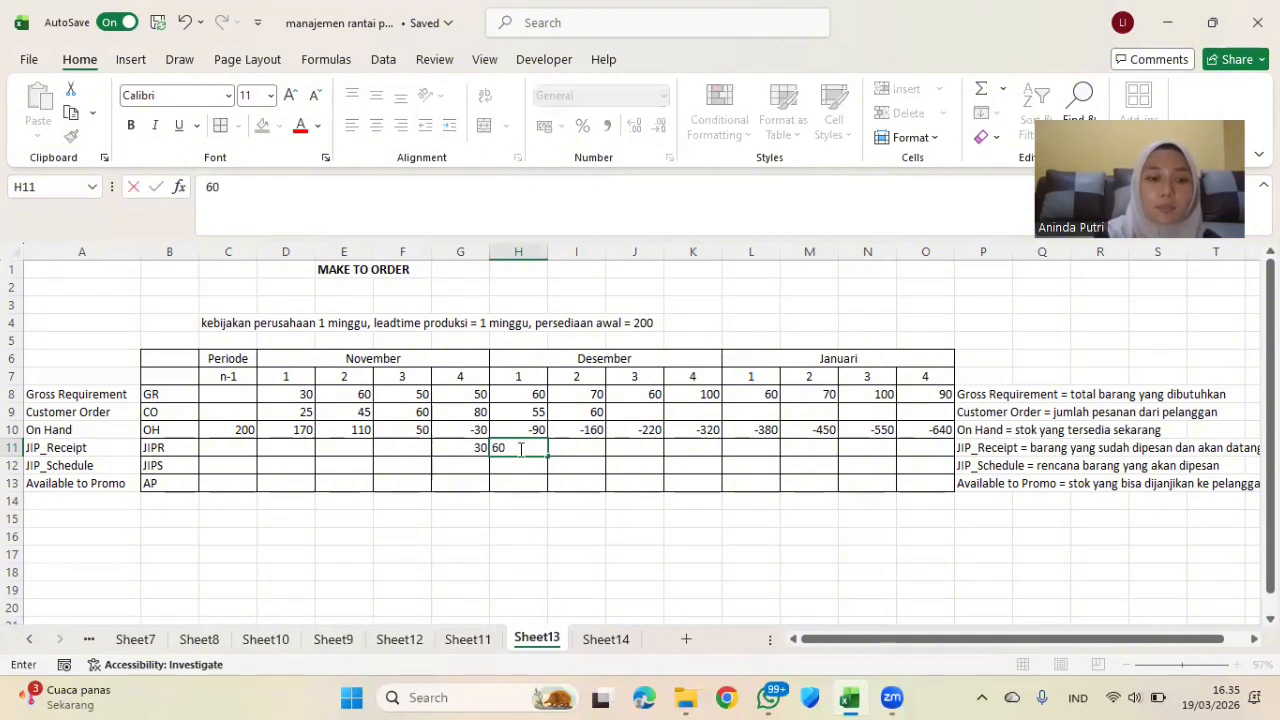
{"action": "key", "text": "Tab"}
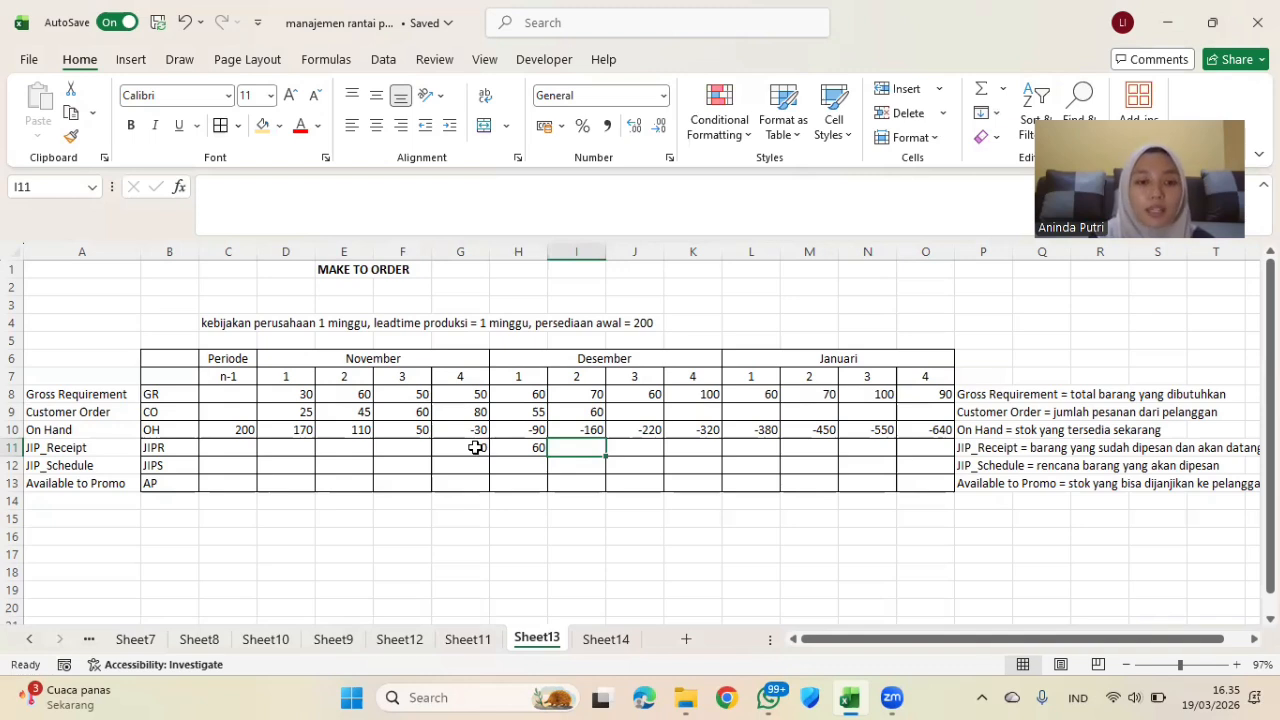
{"action": "type", "text": "70"}
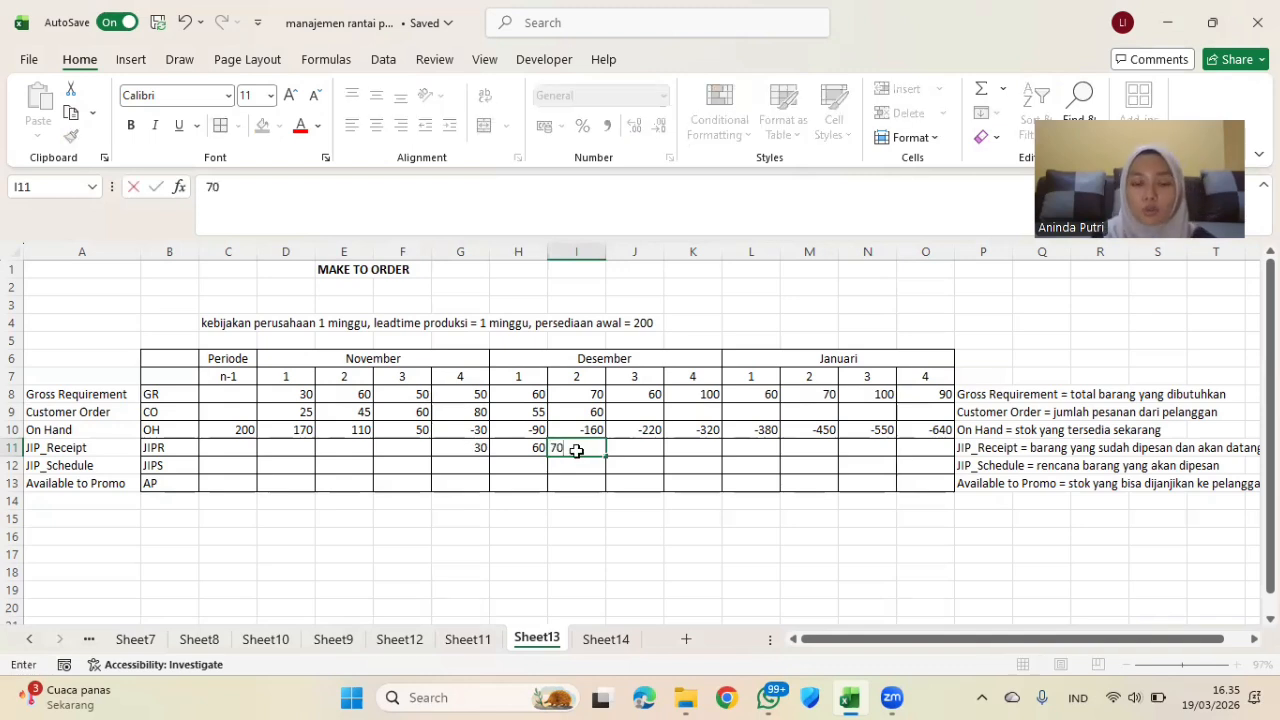
{"action": "key", "text": "Tab"}
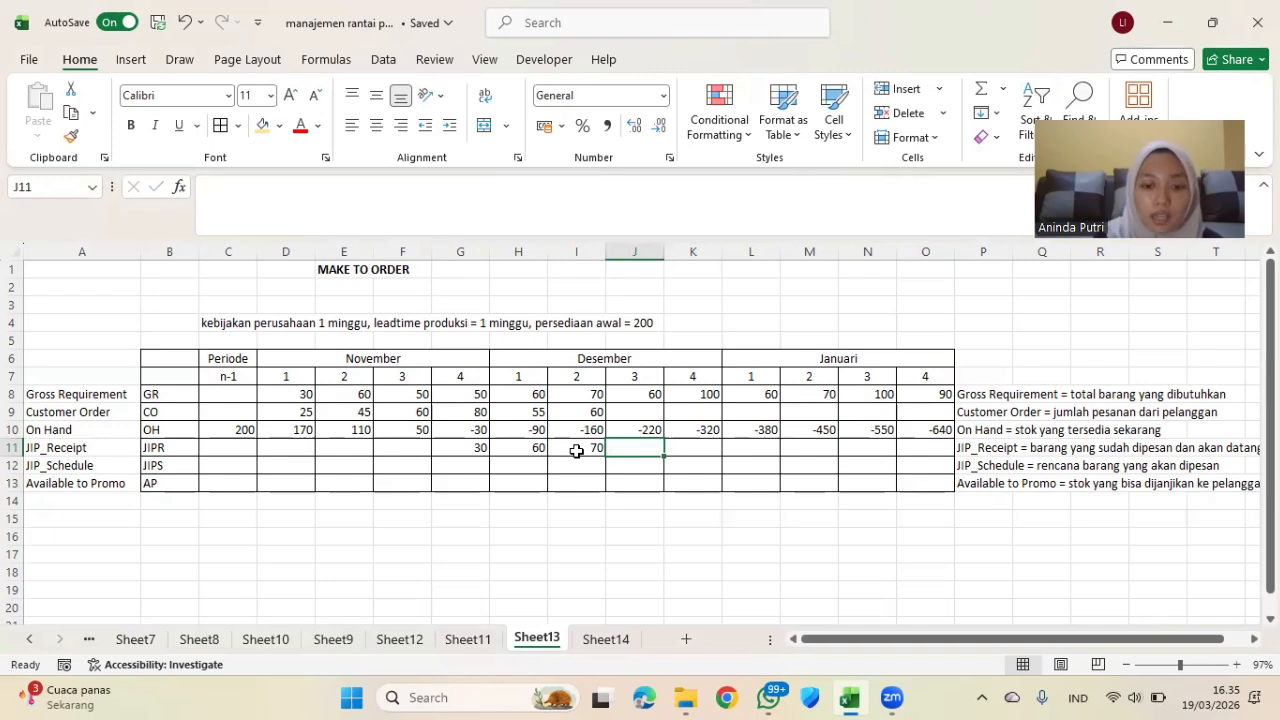
Enter JIP_Receipt quantities of 60, 100 and 60 in J11 to L11, for Desember week 3 through Januari week 1
{"action": "type", "text": "60"}
{"action": "key", "text": "Tab"}
{"action": "type", "text": "10"}
{"action": "key", "text": "Tab"}
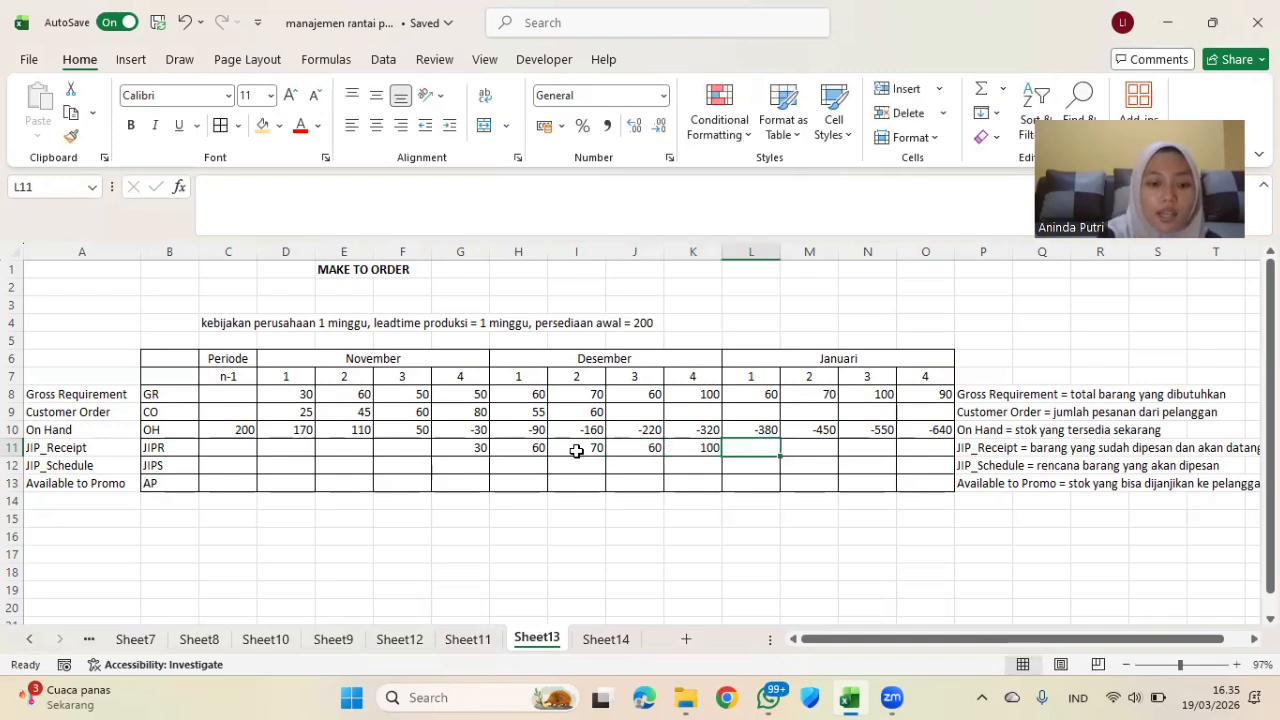
{"action": "type", "text": "60"}
{"action": "key", "text": "Tab"}
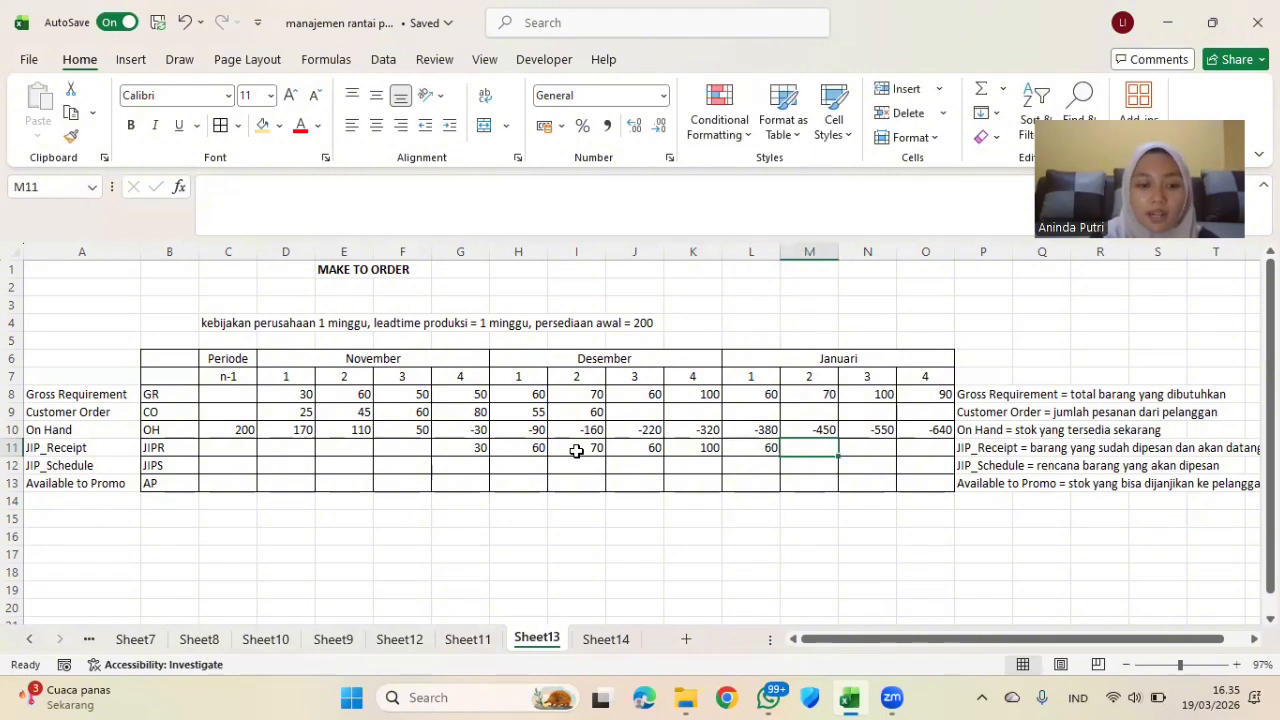
Enter JIP_Receipt quantities of 70, 100 and 90 in M11 to O11, for Januari weeks 2 through 4
{"action": "type", "text": "70"}
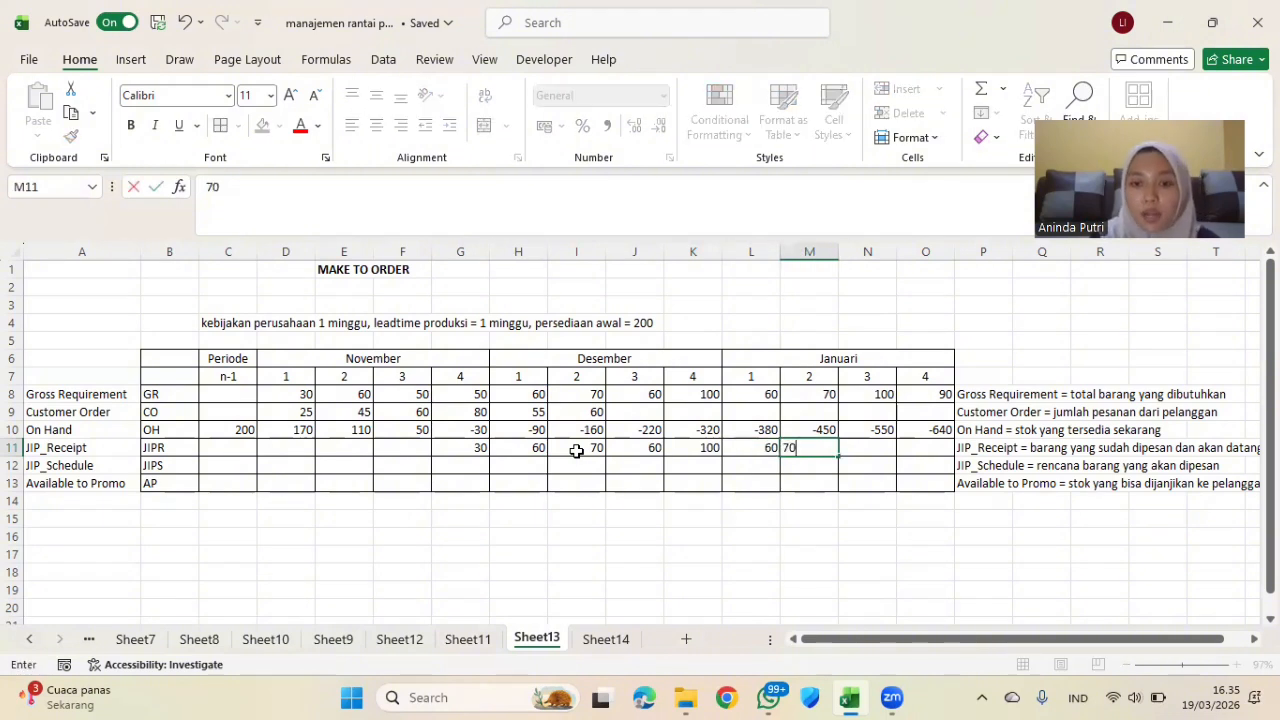
{"action": "key", "text": "Tab"}
{"action": "type", "text": "100"}
{"action": "key", "text": "Tab"}
{"action": "type", "text": "90"}
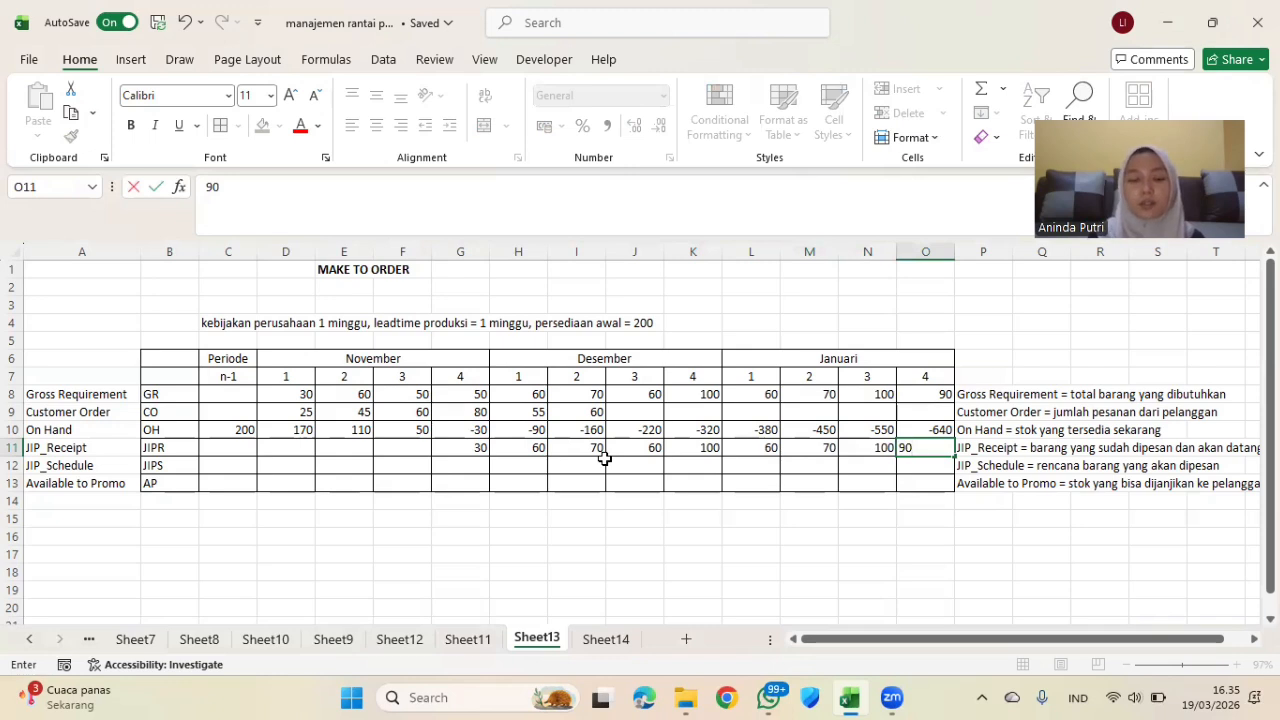
{"action": "left_click", "coordinate": [492, 488]}
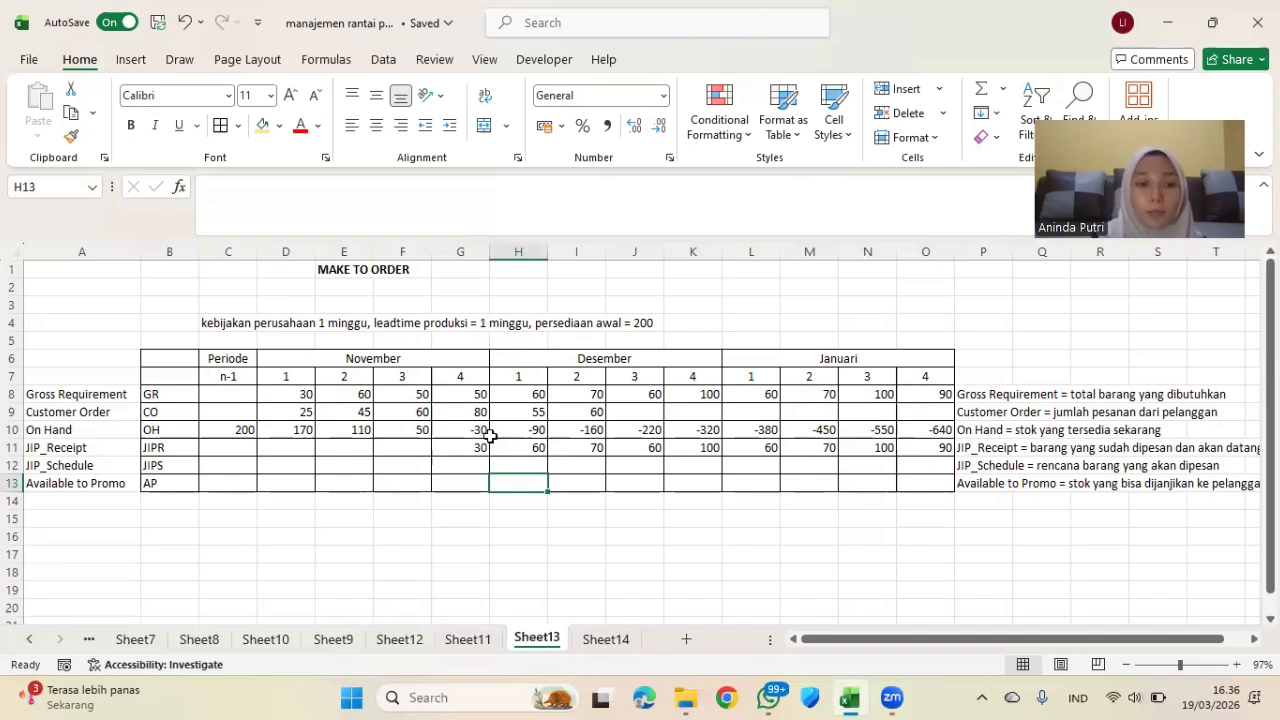
Enter JIP_Schedule quantities of 30, 60 and 70 in F12 to H12, for November week 3 through Desember week 1
{"action": "left_click", "coordinate": [409, 464]}
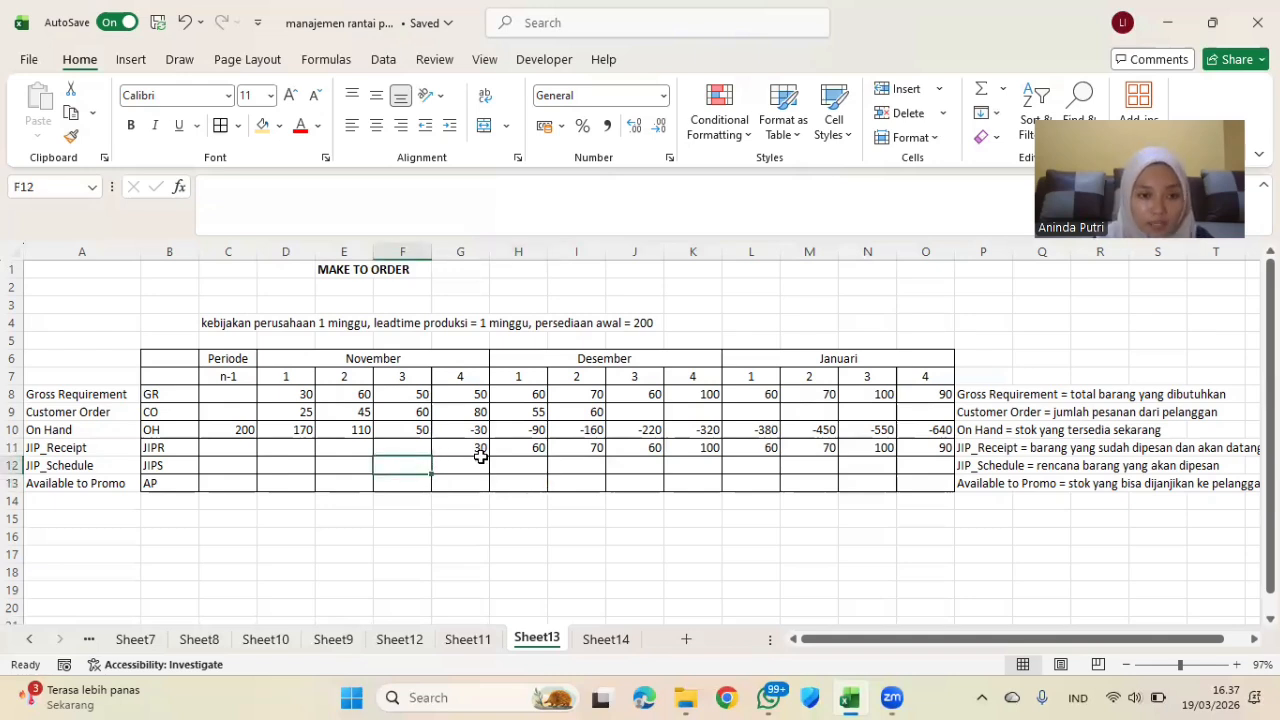
{"action": "type", "text": "30"}
{"action": "key", "text": "Tab"}
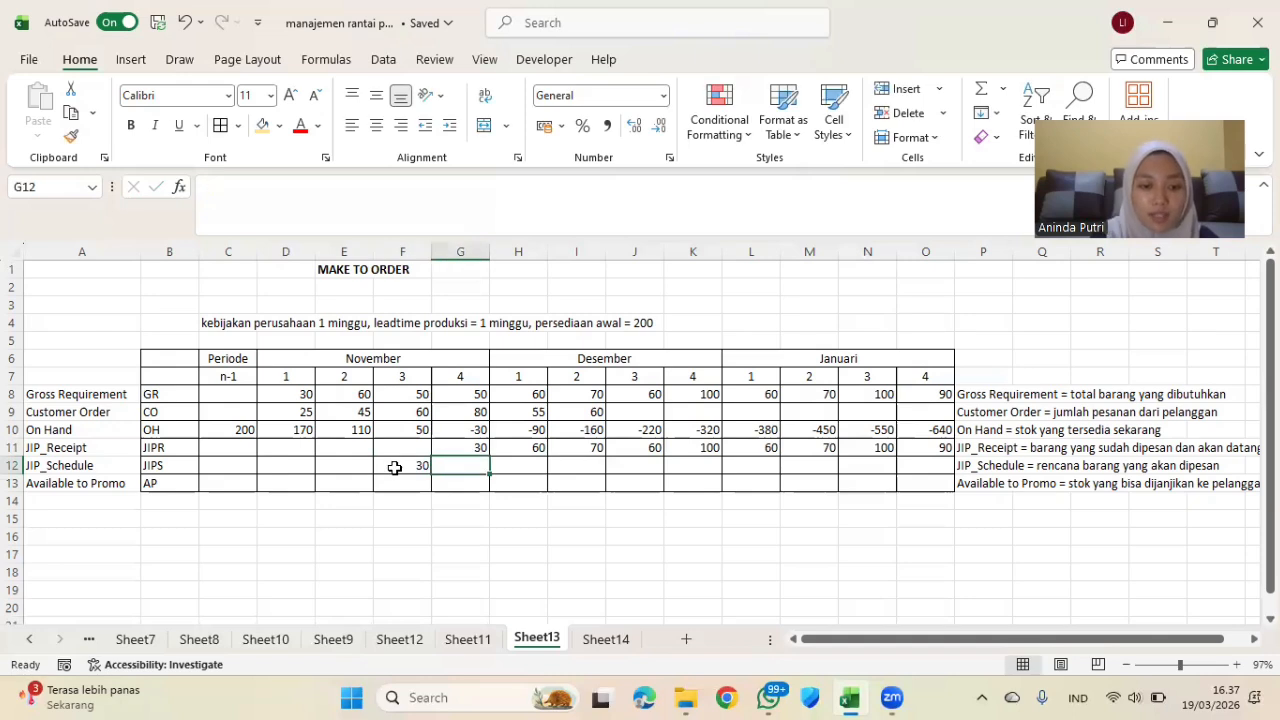
{"action": "type", "text": "60"}
{"action": "key", "text": "Tab"}
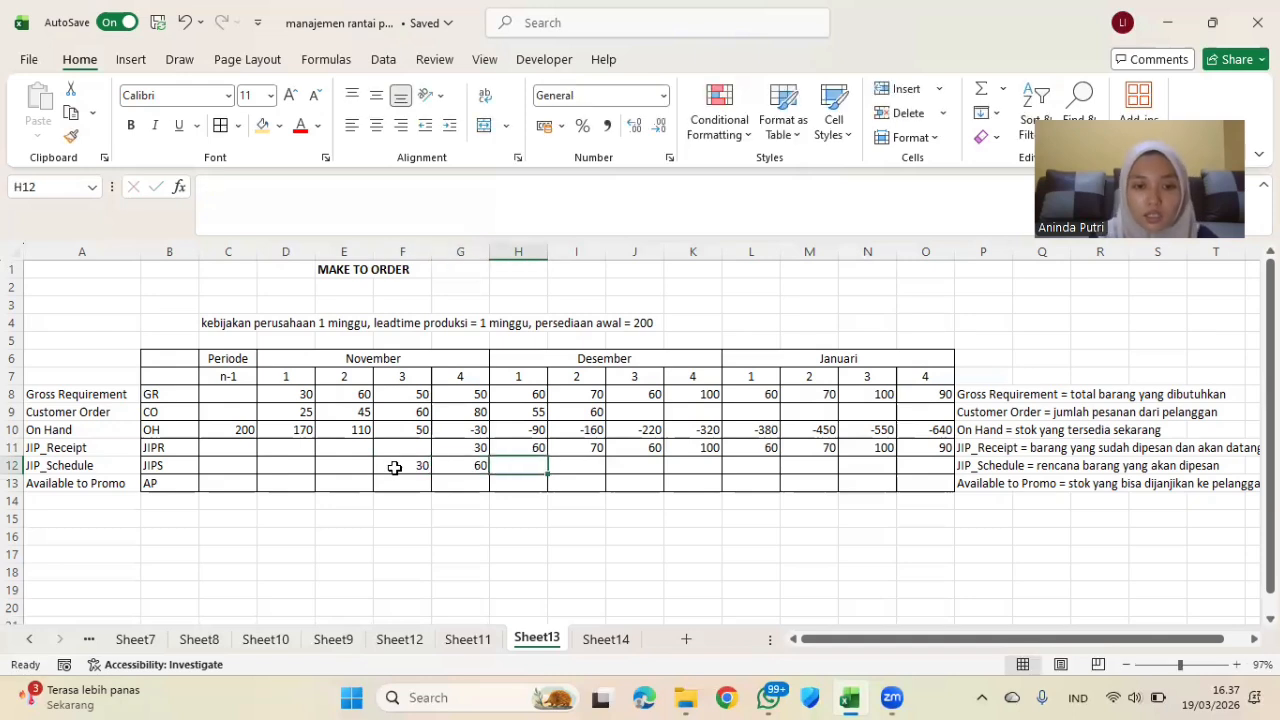
{"action": "type", "text": "70"}
{"action": "key", "text": "Tab"}
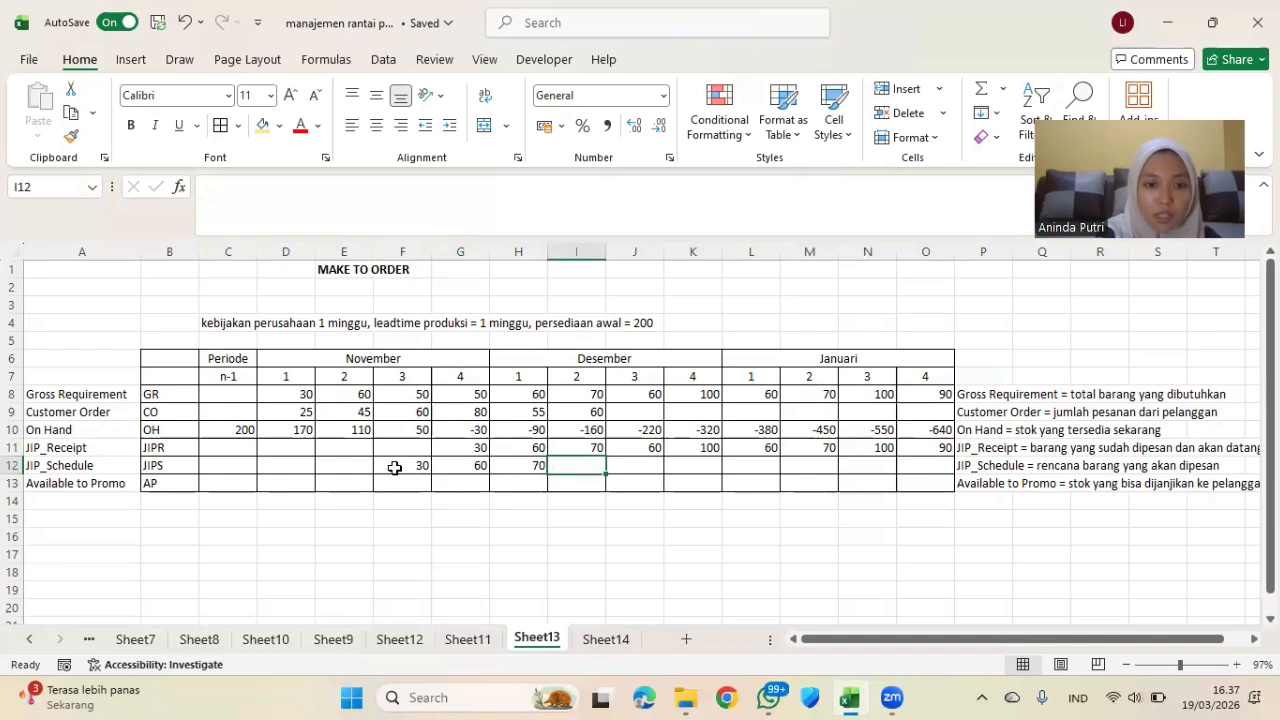
Enter JIP_Schedule quantities of 60, 100, 60 and 70 in I12 to L12, for Desember week 2 through Januari week 1
{"action": "type", "text": "60"}
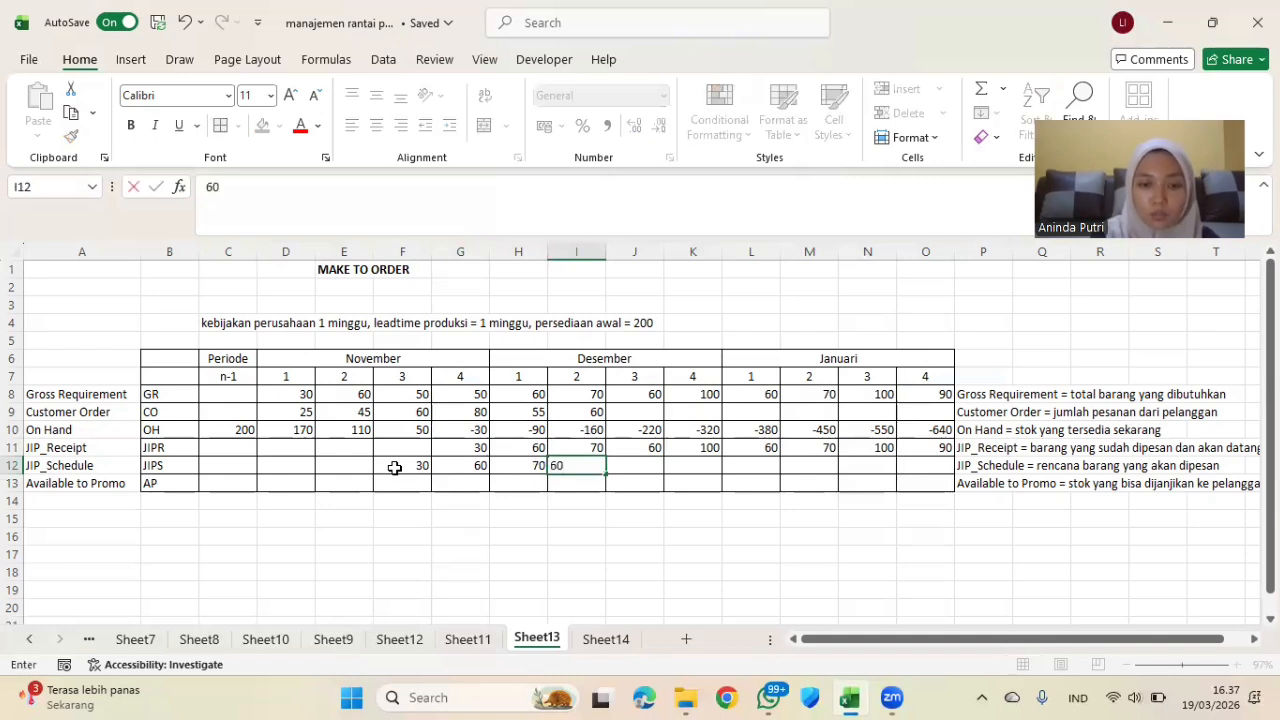
{"action": "key", "text": "Tab"}
{"action": "type", "text": "100"}
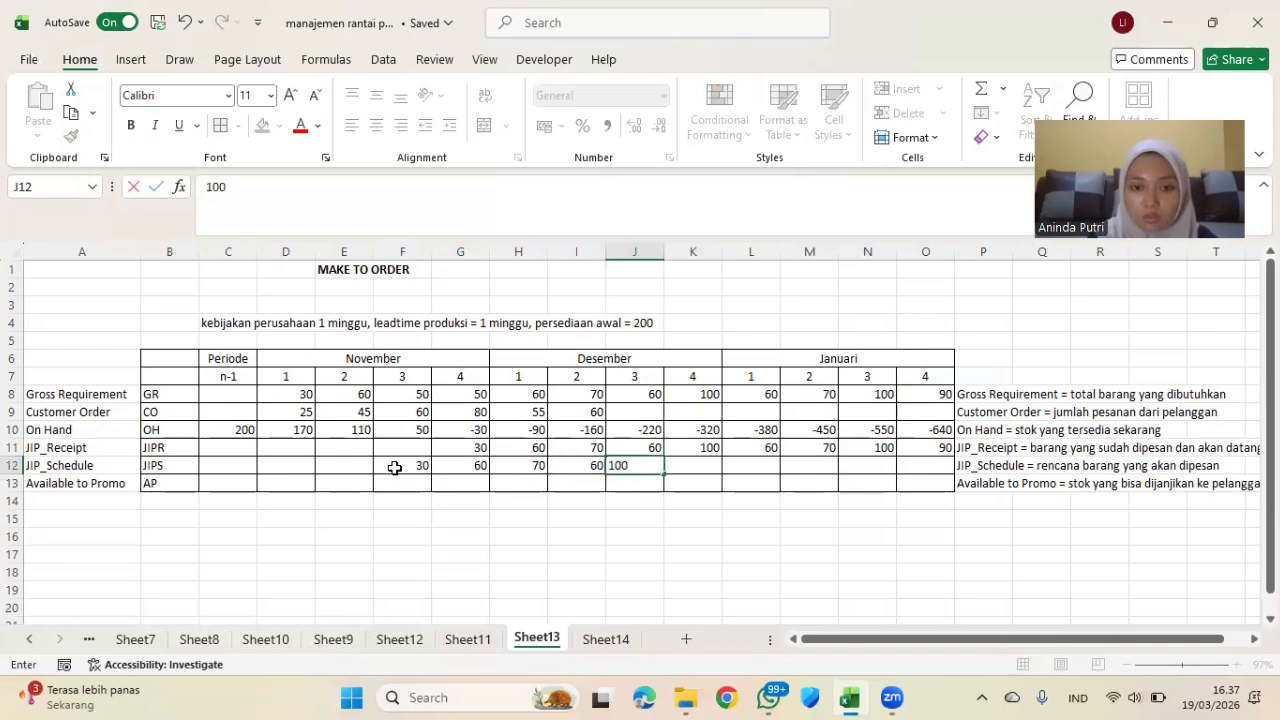
{"action": "key", "text": "Tab"}
{"action": "type", "text": "60"}
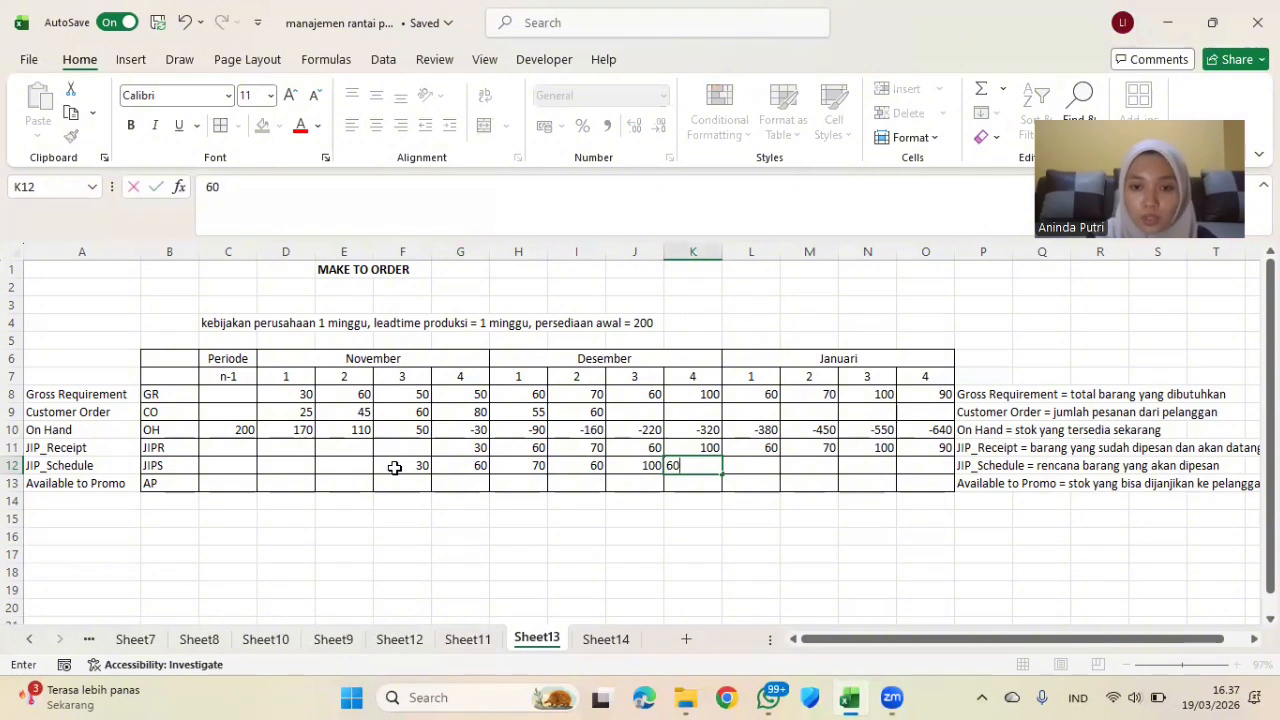
{"action": "key", "text": "Tab"}
{"action": "type", "text": "70"}
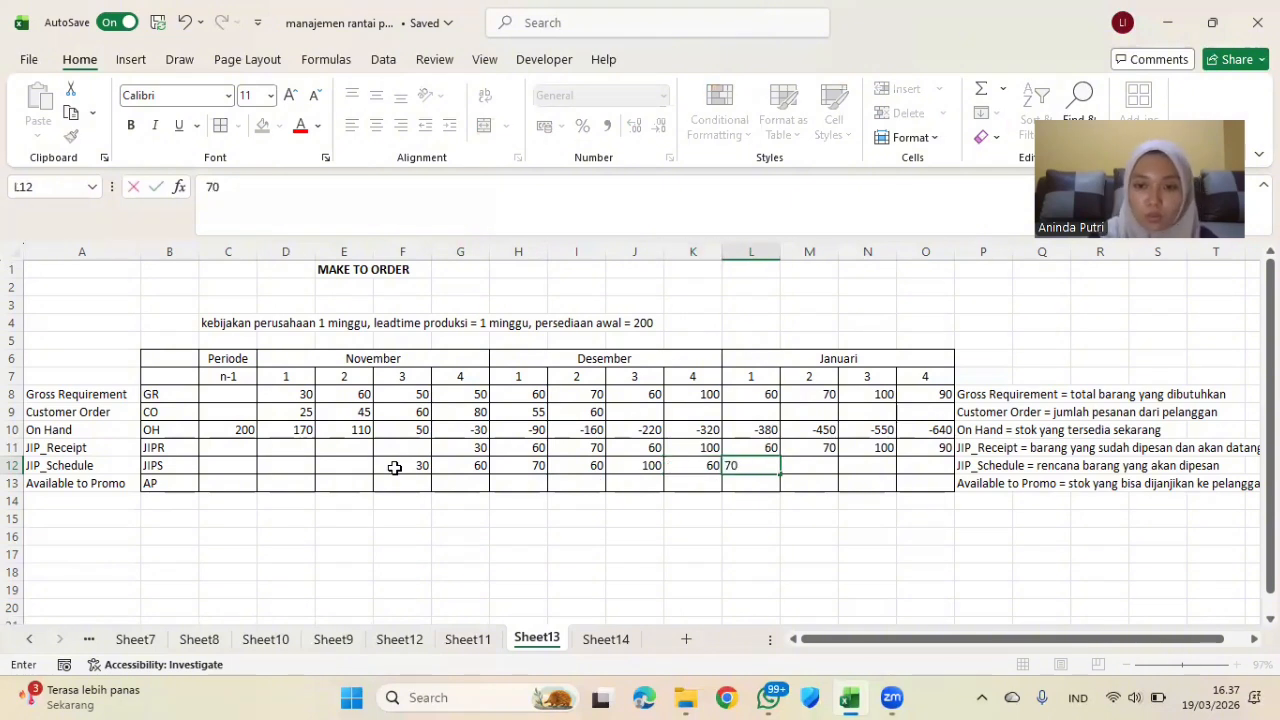
{"action": "key", "text": "Tab"}
Enter JIP_Schedule quantities of 100, 90 and 0 in M12 to O12, for Januari weeks 2 through 4
{"action": "type", "text": "100"}
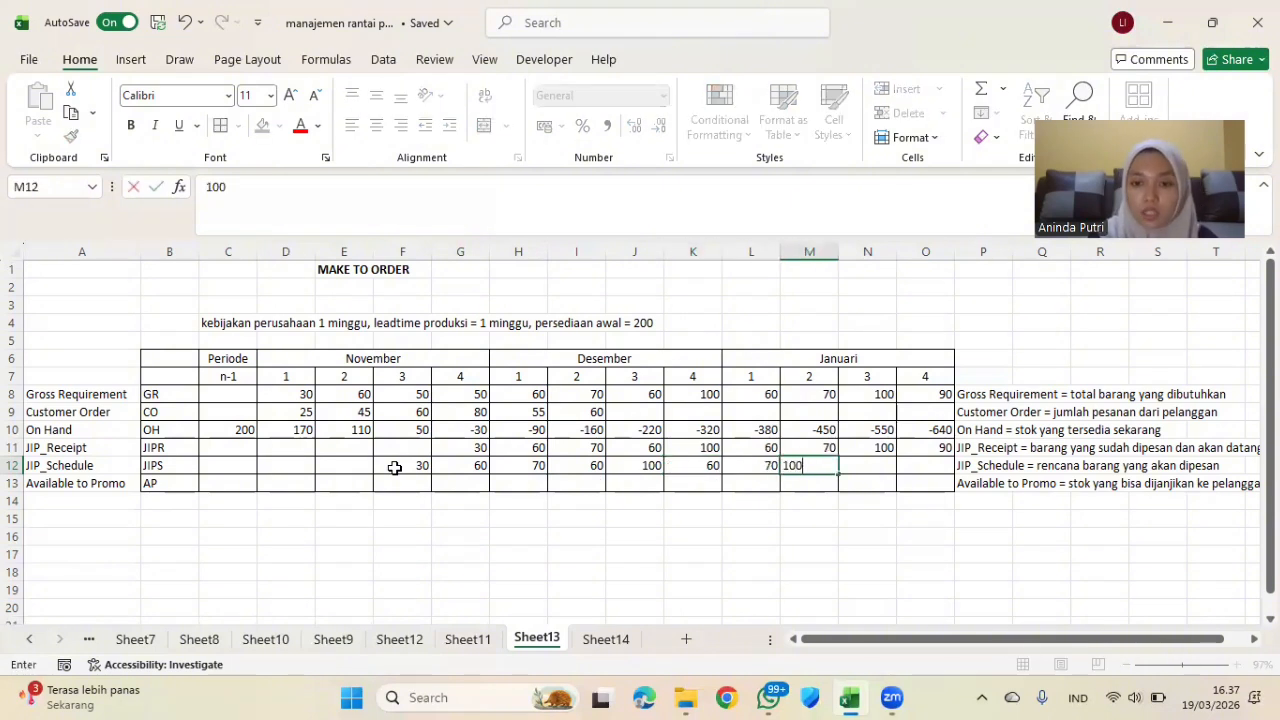
{"action": "key", "text": "Tab"}
{"action": "type", "text": "90"}
{"action": "key", "text": "Tab"}
{"action": "type", "text": "0"}
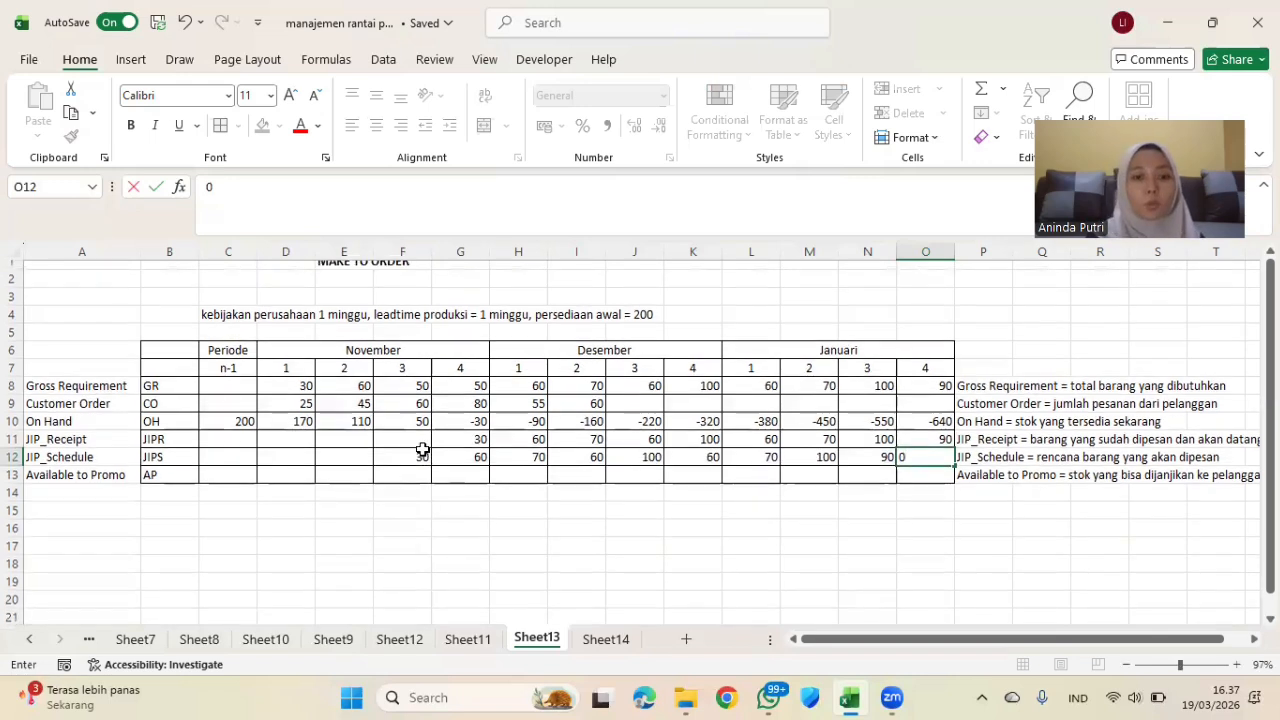
Copy the whole planning table A6:O13 and paste the duplicate below it, starting at A15
{"action": "left_click_drag", "start_coordinate": [115, 362], "coordinate": [821, 480]}
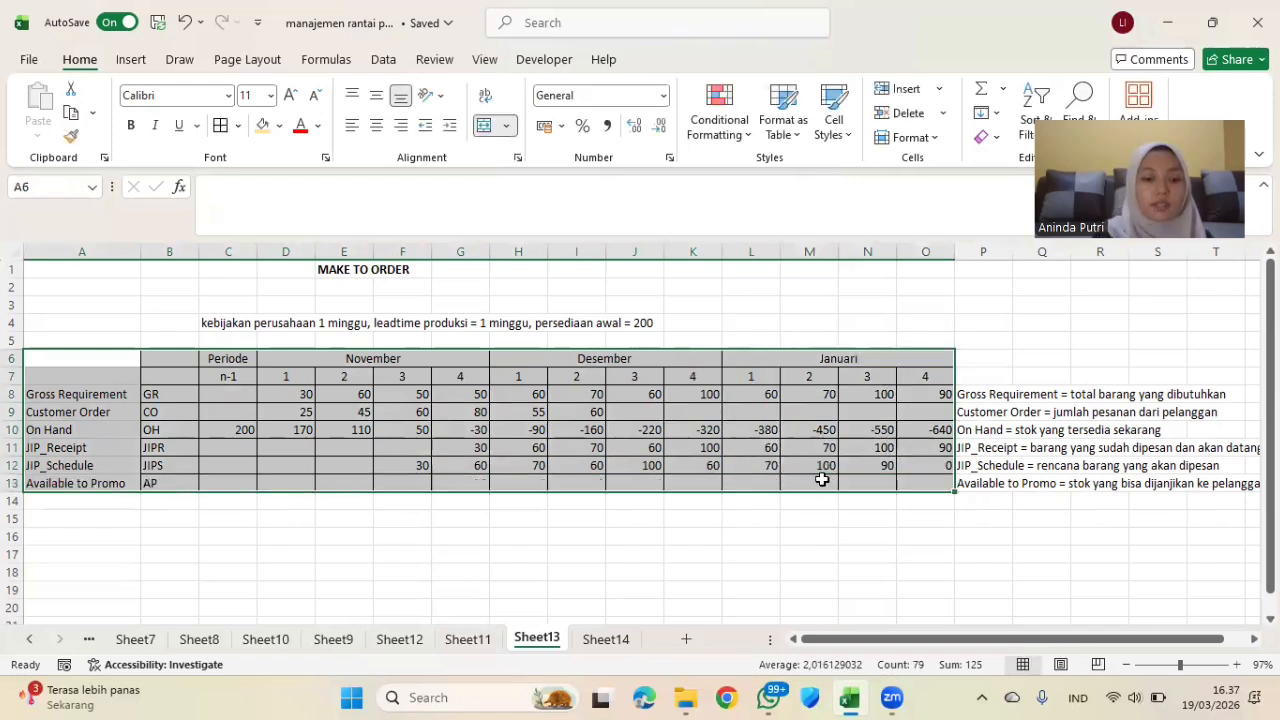
{"action": "key", "text": "ctrl+c"}
{"action": "left_click", "coordinate": [104, 520]}
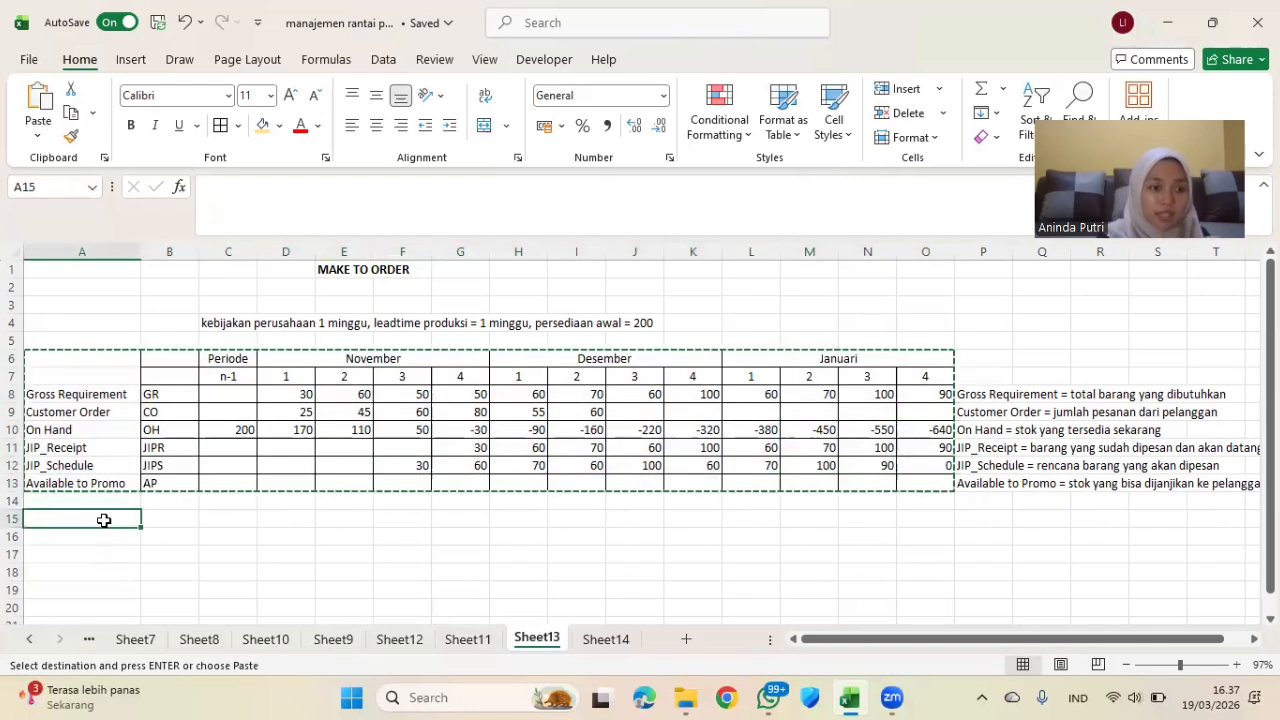
{"action": "key", "text": "ctrl+v"}
Set every On Hand value from G19 to O19 in the copied table to 0, covering November week 4 through Januari week 4
{"action": "scroll", "coordinate": [254, 528], "scroll_direction": "down", "scroll_amount": 1}
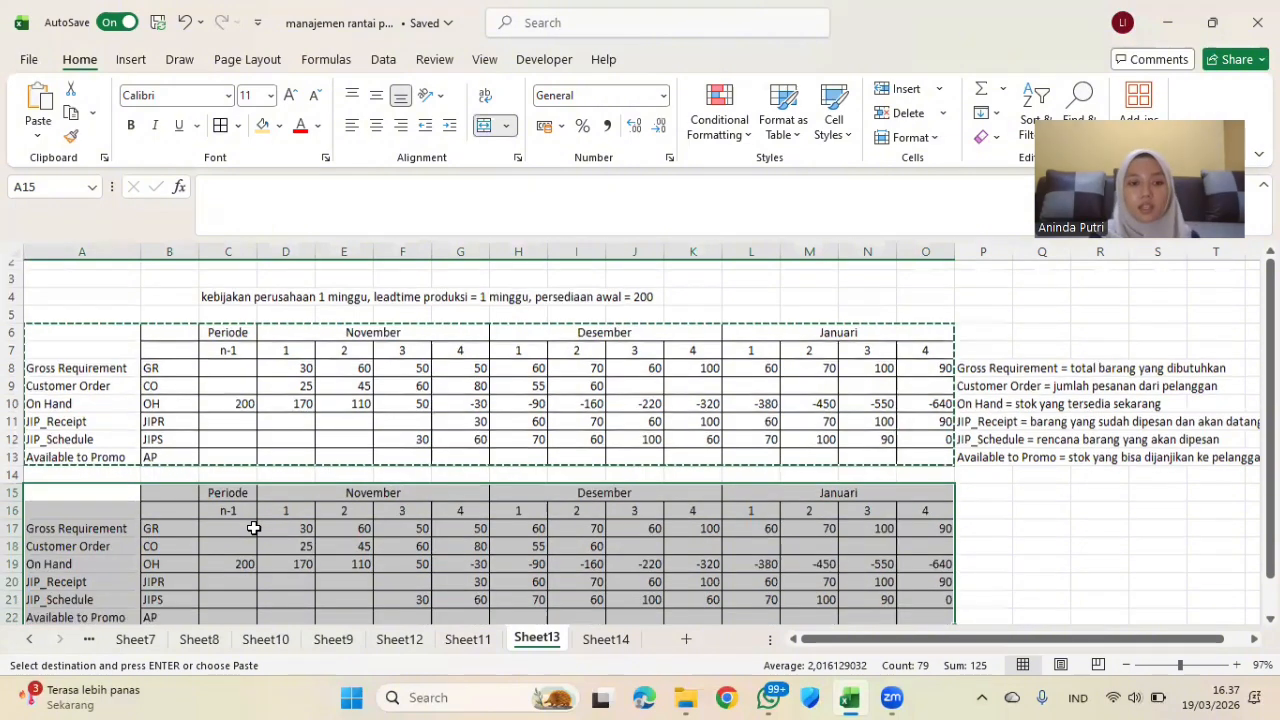
{"action": "left_click", "coordinate": [455, 566]}
{"action": "scroll", "coordinate": [445, 568], "scroll_direction": "down", "scroll_amount": 1}
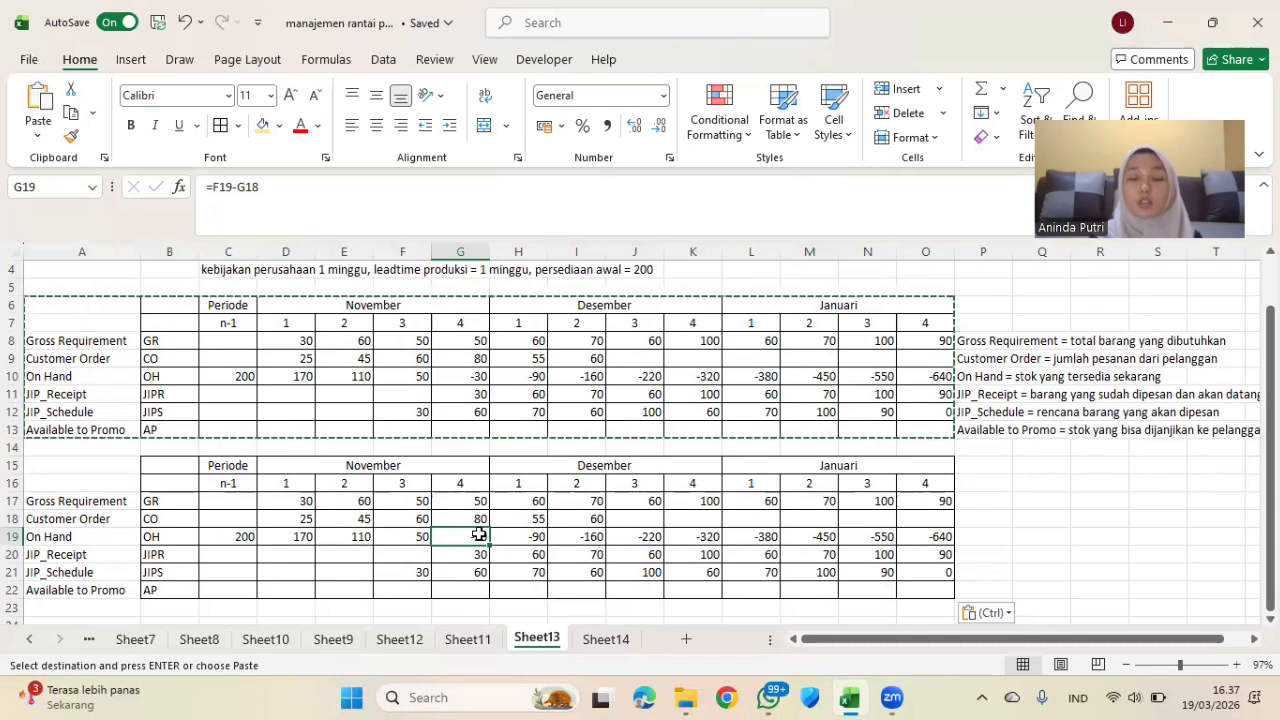
{"action": "type", "text": "0"}
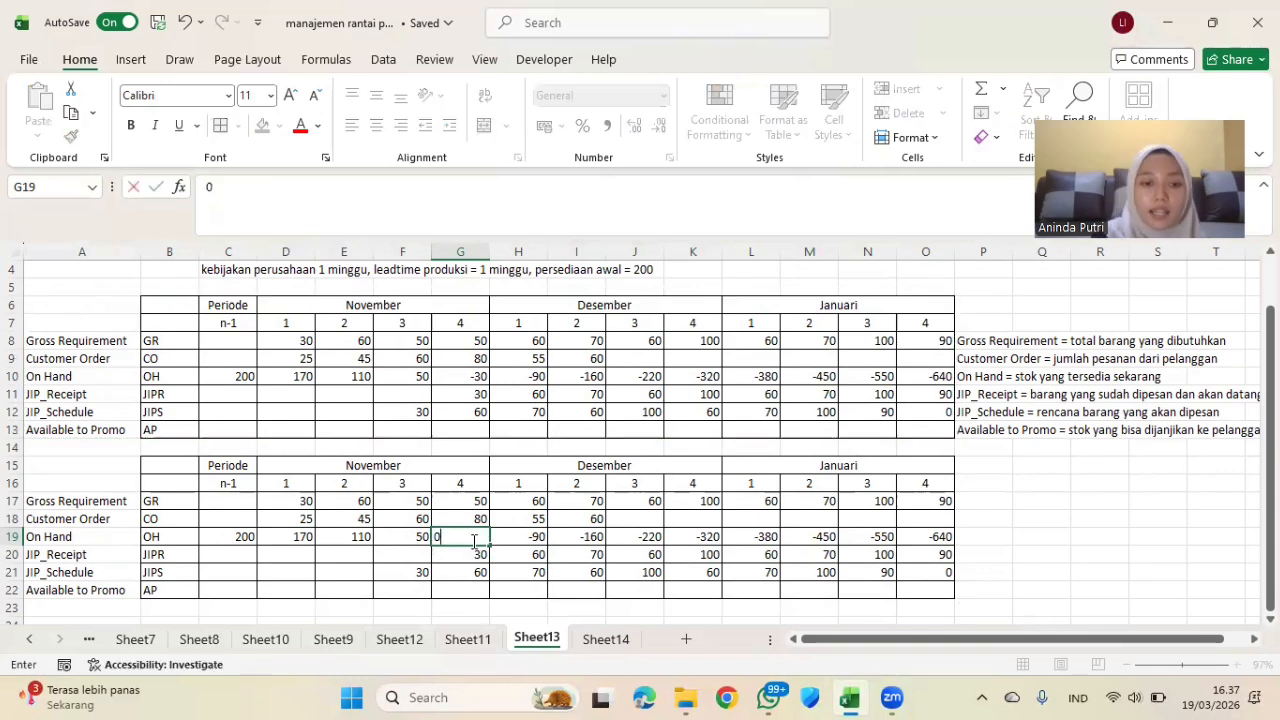
{"action": "key", "text": "Tab"}
{"action": "type", "text": "0"}
{"action": "key", "text": "Tab"}
{"action": "type", "text": "0"}
{"action": "key", "text": "Tab"}
{"action": "type", "text": "0"}
{"action": "key", "text": "Tab"}
{"action": "type", "text": "0"}
{"action": "key", "text": "Tab"}
{"action": "type", "text": "0"}
{"action": "key", "text": "Tab"}
{"action": "type", "text": "0"}
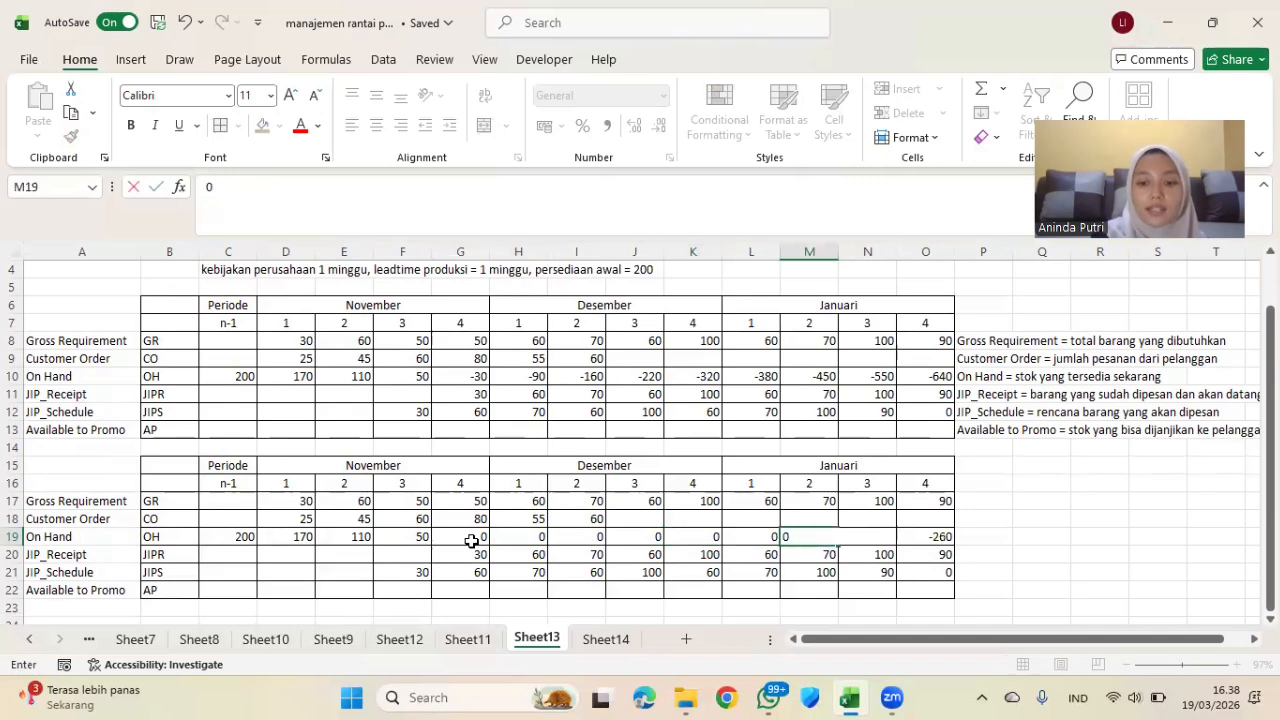
{"action": "key", "text": "Tab"}
{"action": "type", "text": "0"}
{"action": "key", "text": "Tab"}
{"action": "type", "text": "0"}
{"action": "left_click", "coordinate": [517, 587]}
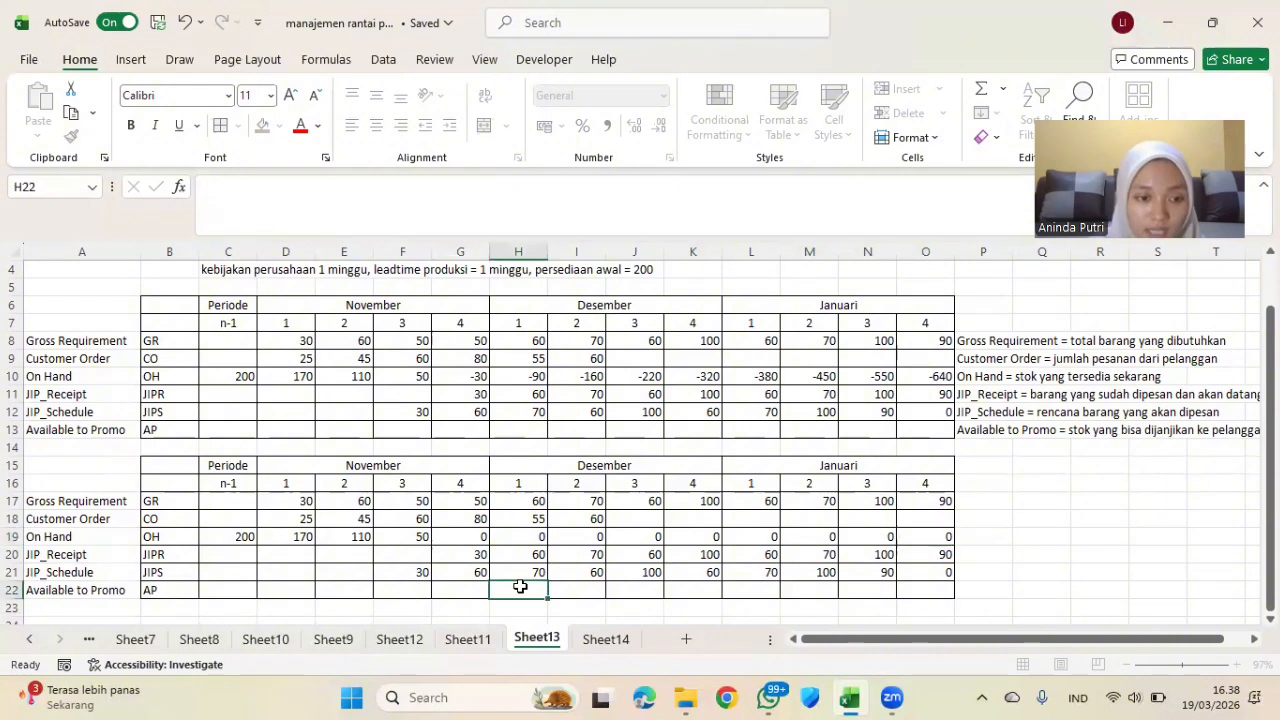
Calculate Available to Promo for November week 1 in D22 as =D21+C19-D18 and fill the formula across to O22
{"action": "left_click", "coordinate": [278, 593]}
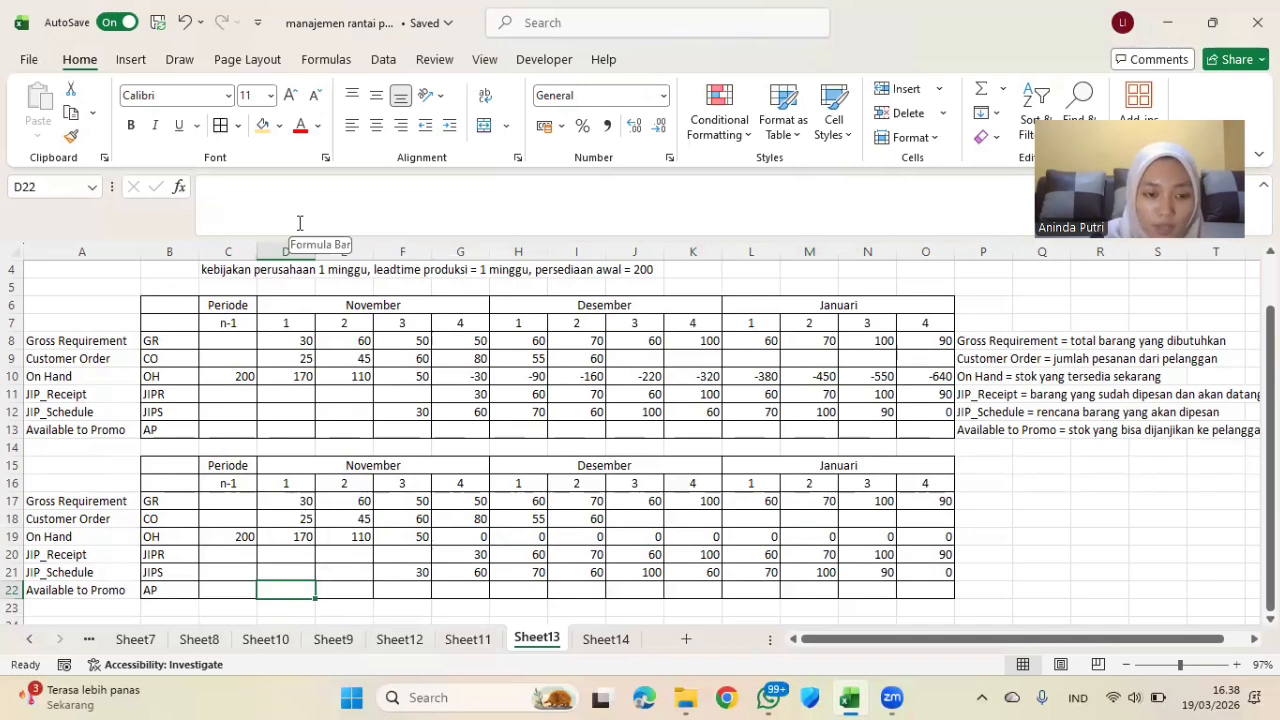
{"action": "type", "text": "="}
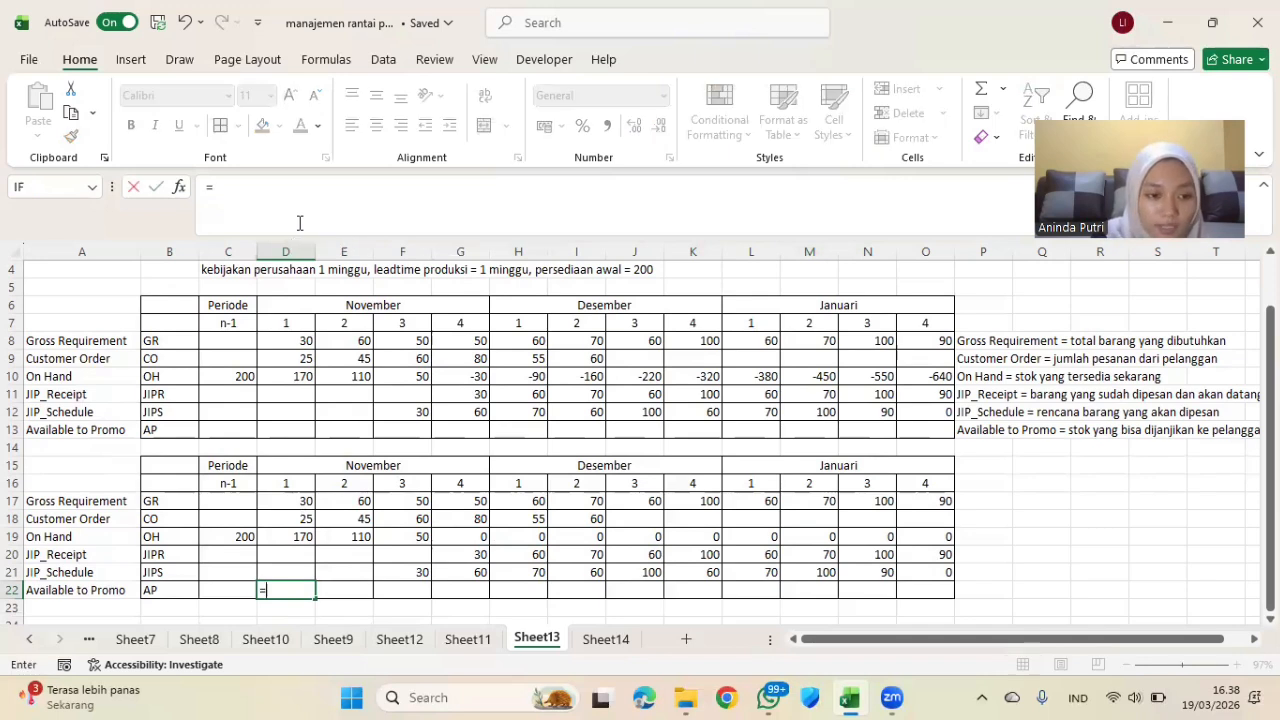
{"action": "left_click", "coordinate": [278, 573]}
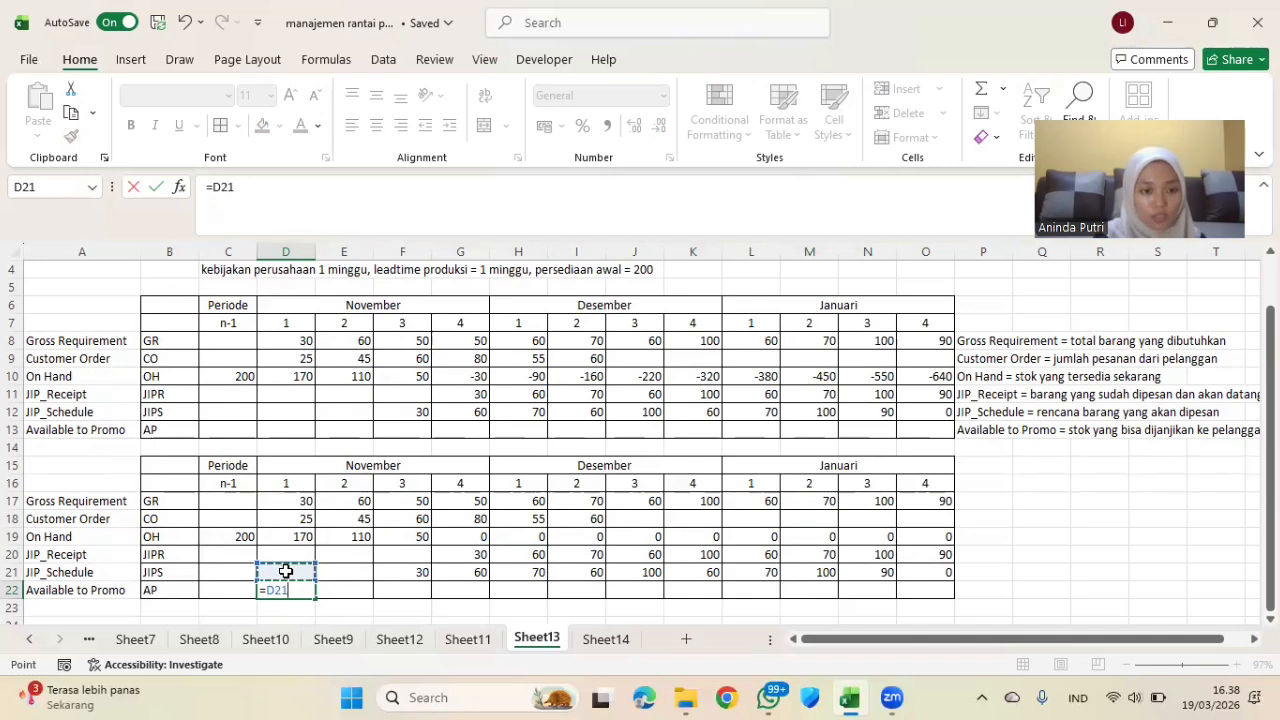
{"action": "type", "text": "+"}
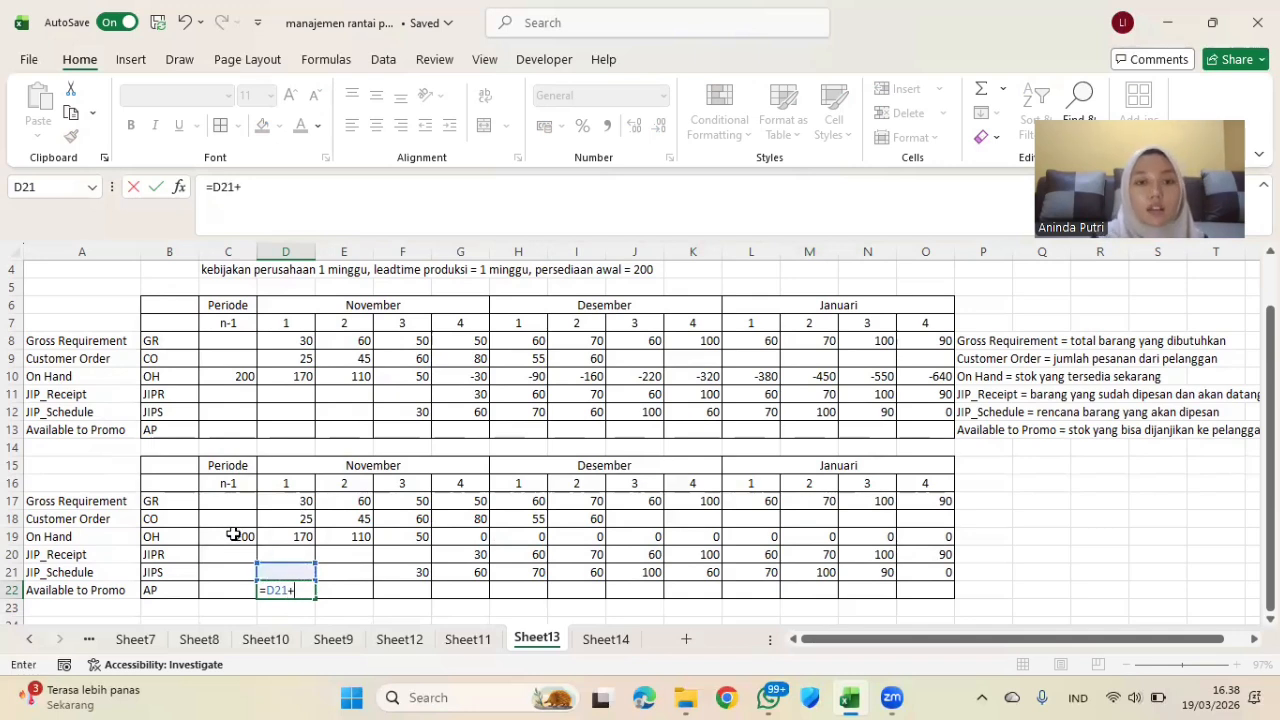
{"action": "left_click", "coordinate": [233, 535]}
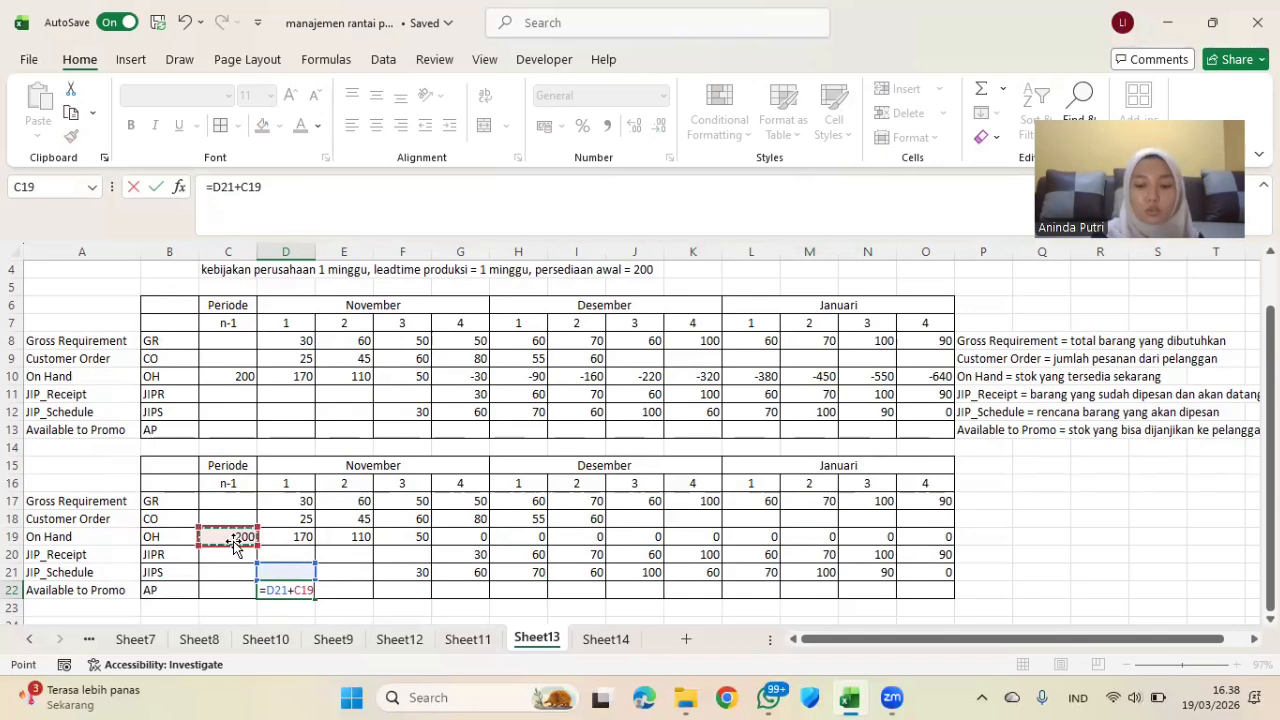
{"action": "type", "text": "-"}
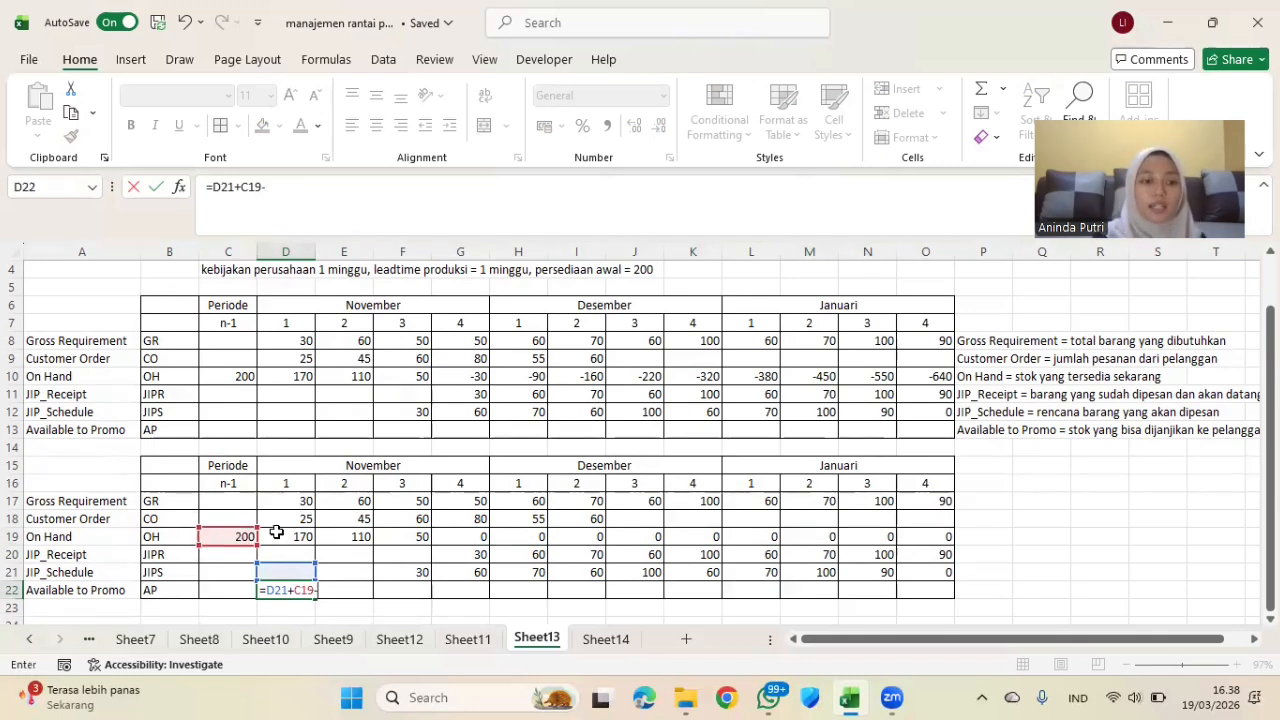
{"action": "left_click", "coordinate": [280, 519]}
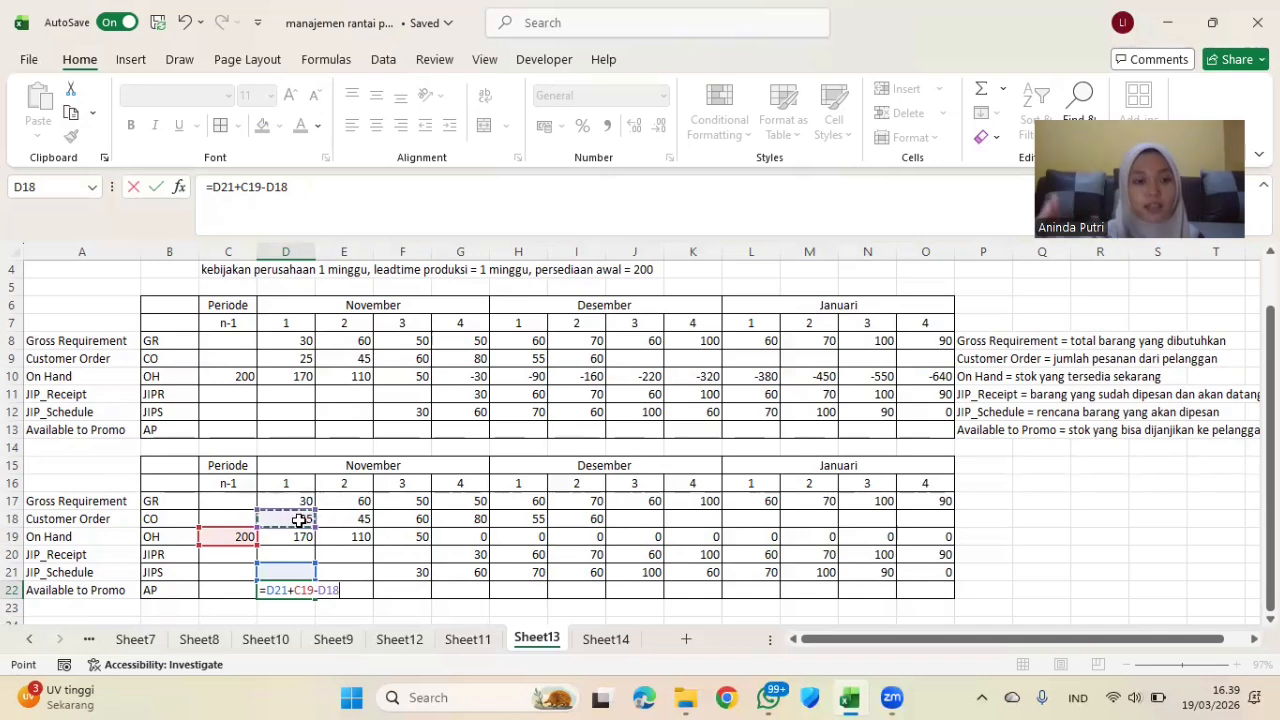
{"action": "key", "text": "Return"}
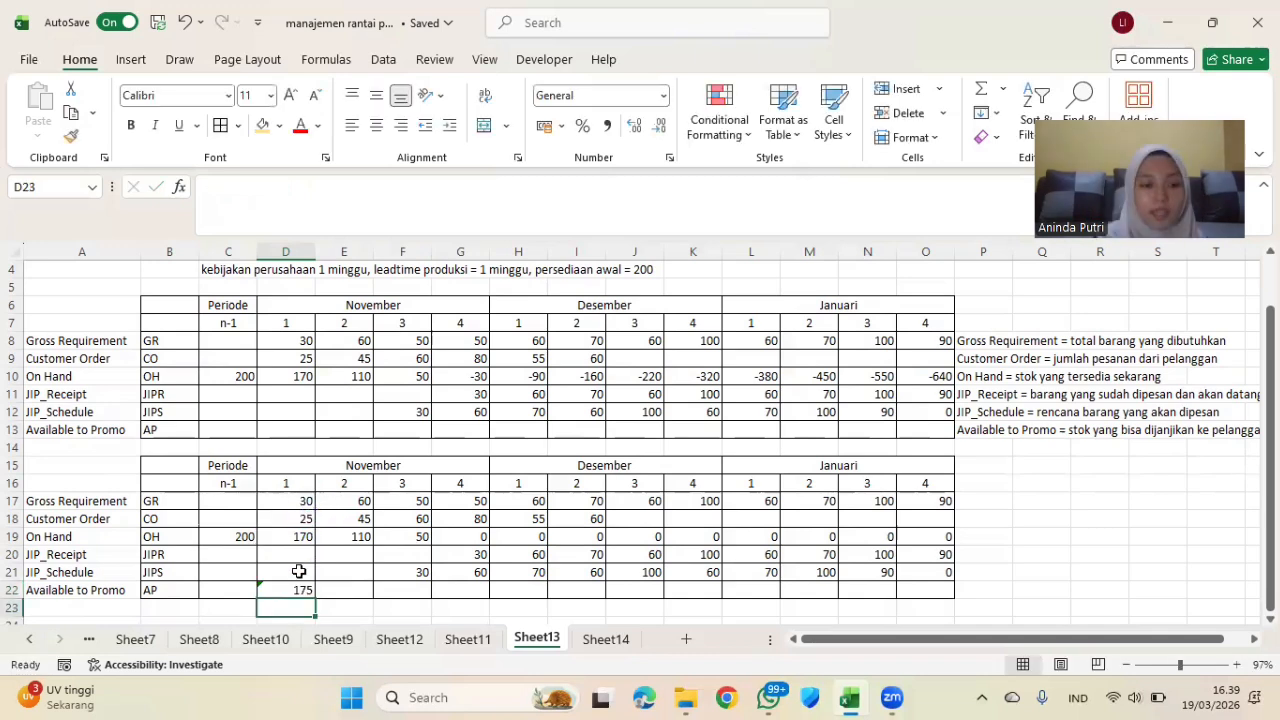
{"action": "left_click", "coordinate": [300, 590]}
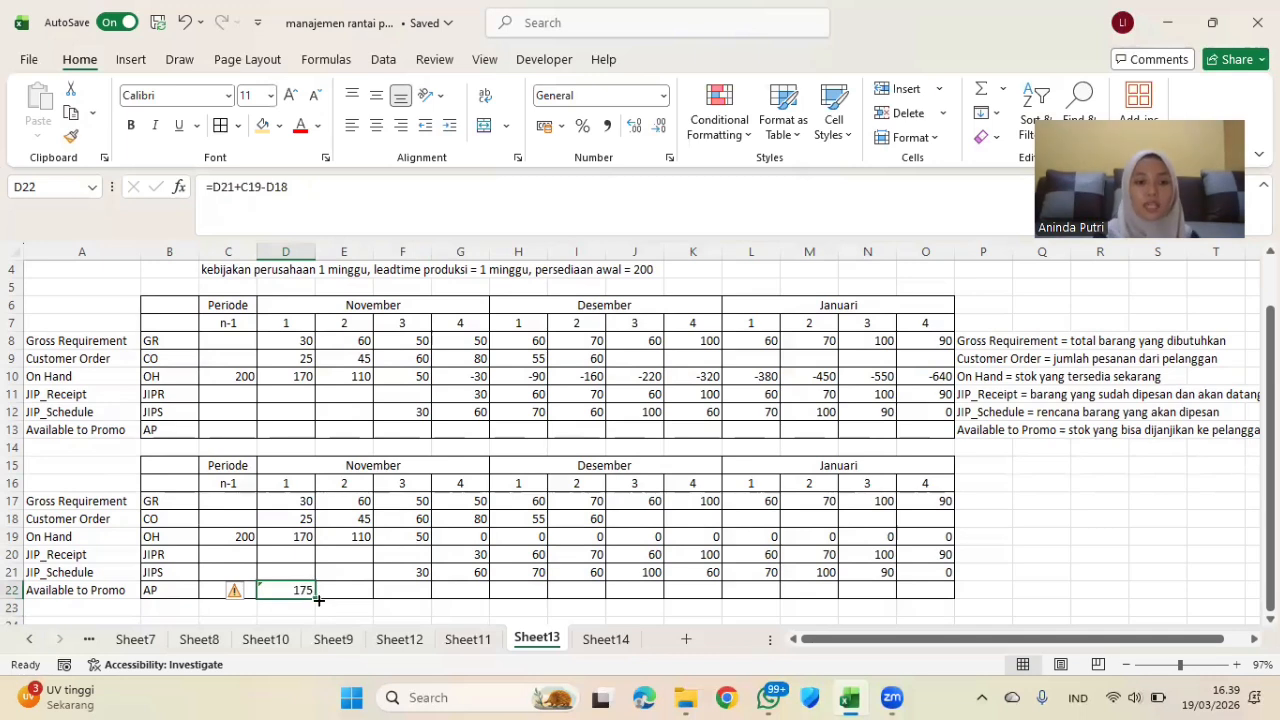
{"action": "left_click_drag", "start_coordinate": [313, 600], "coordinate": [932, 598]}
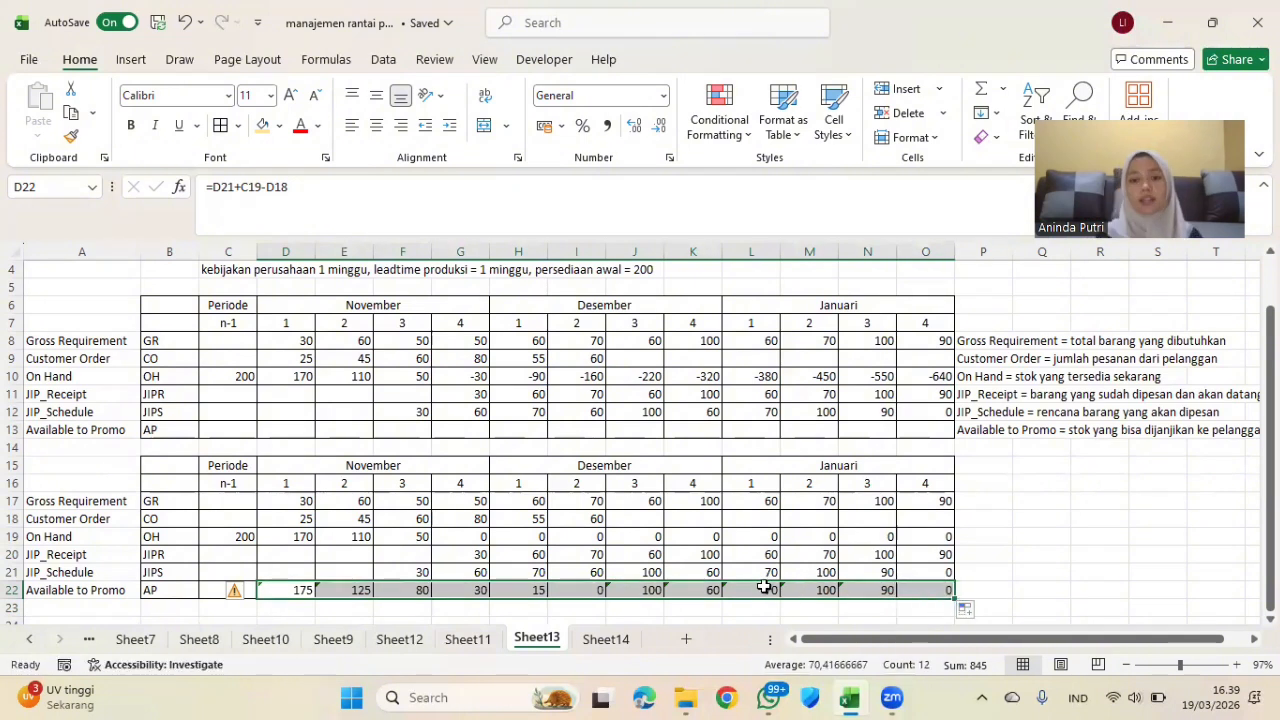